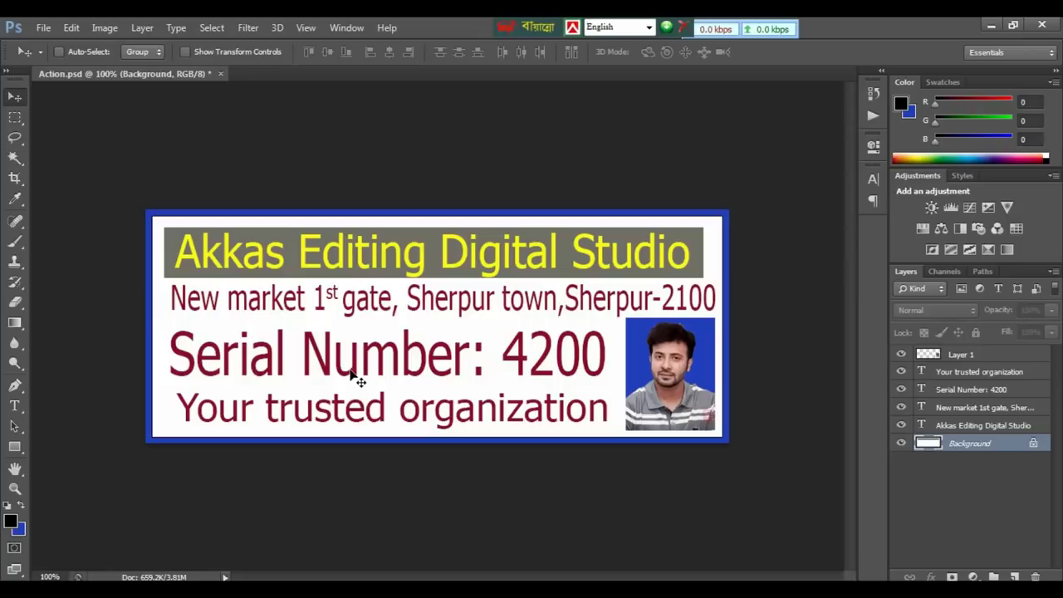
# Start a new blank document with Ctrl+N to reach the New document size and resolution settings.
pyautogui.press('ctrl')
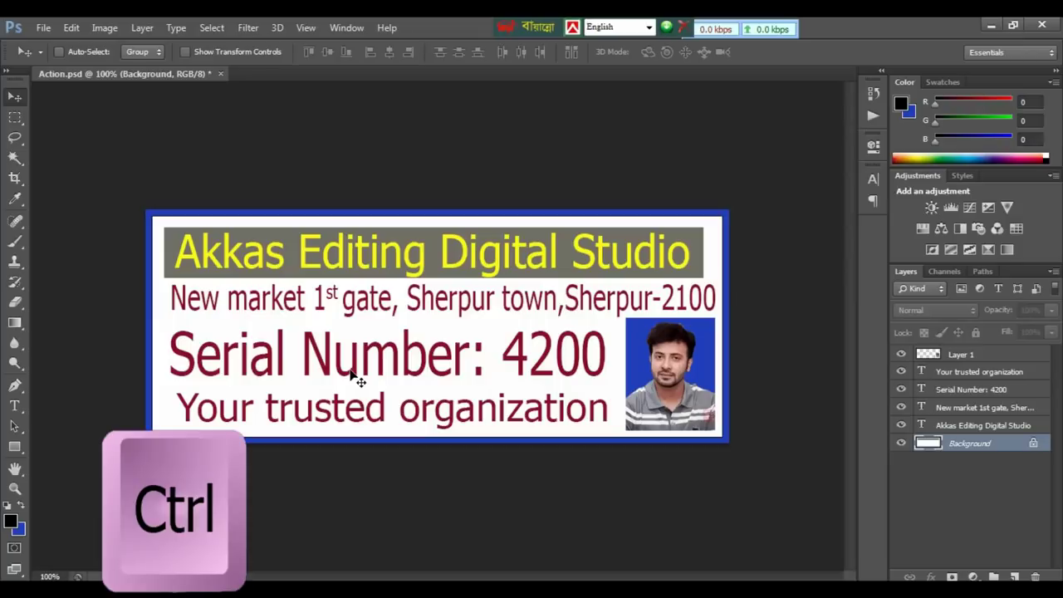
pyautogui.hotkey('ctrl', 'n')
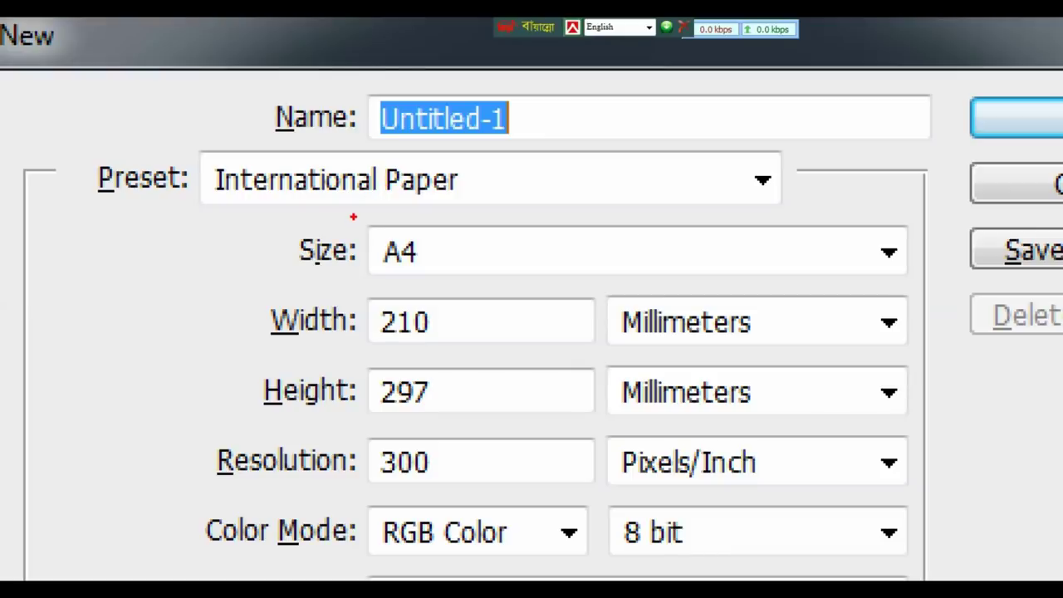
# Create a white A4 document, 210 × 297 mm at 300 pixels/inch.
pyautogui.moveTo(351, 216); pyautogui.dragTo(447, 271)
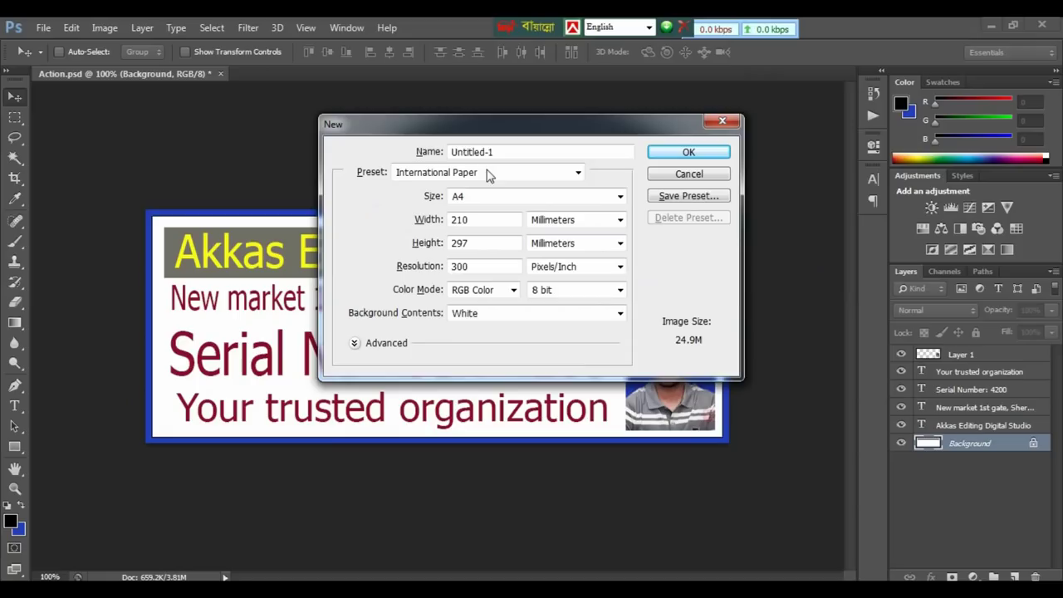
pyautogui.click(683, 156)
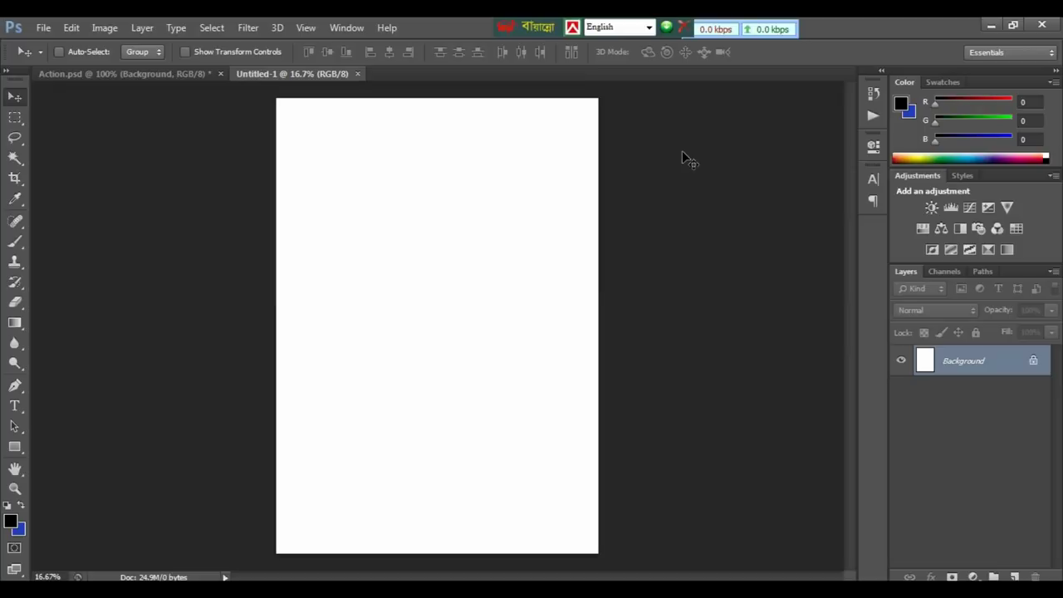
# Crop the page to a 2.5 × 1 in card at 300 px/in and view it at actual size.
pyautogui.press('c')
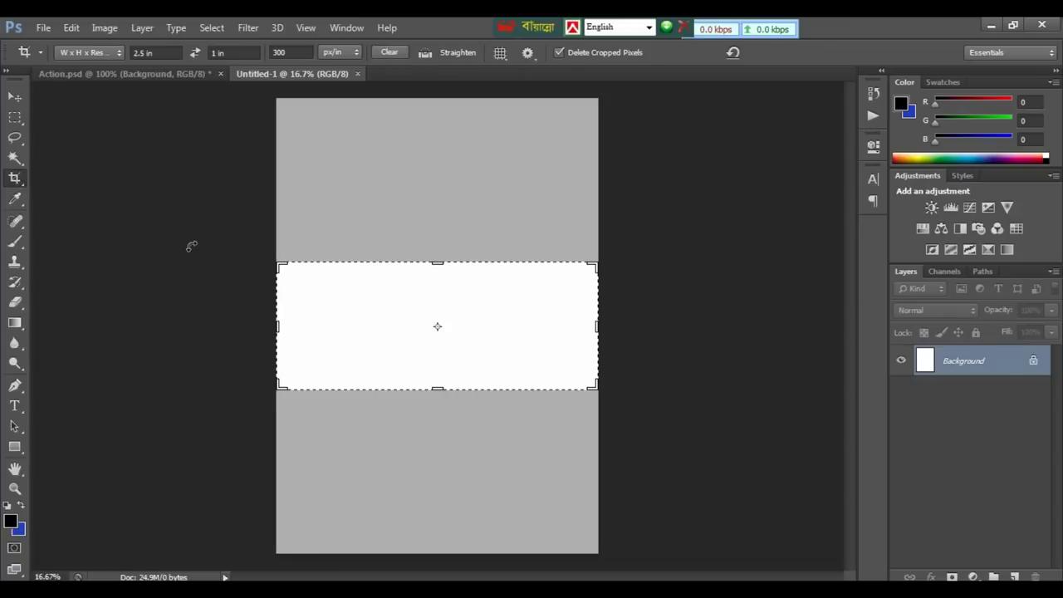
pyautogui.click(319, 282)
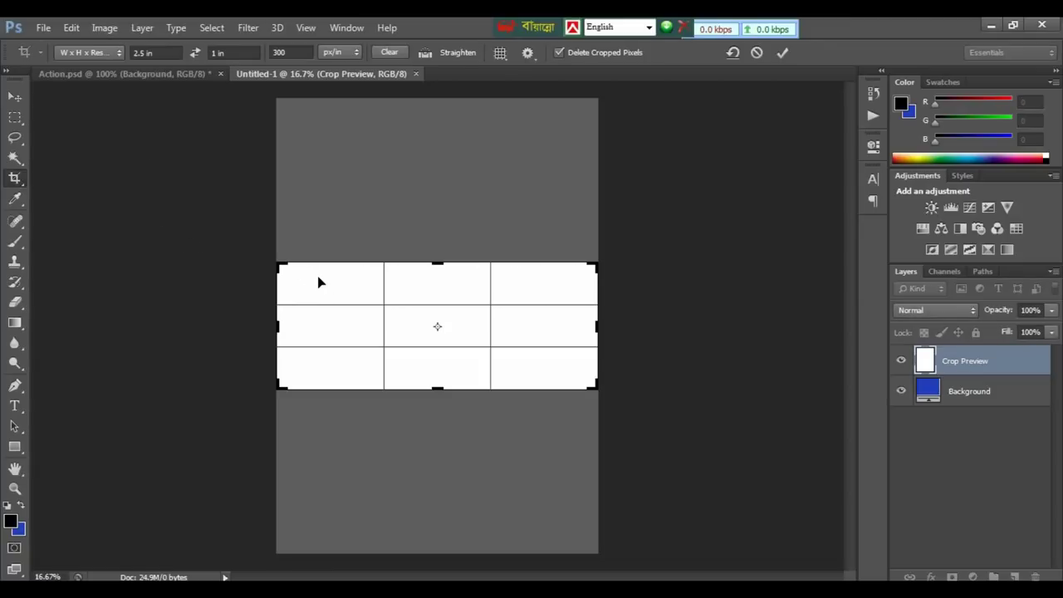
pyautogui.press('Return')
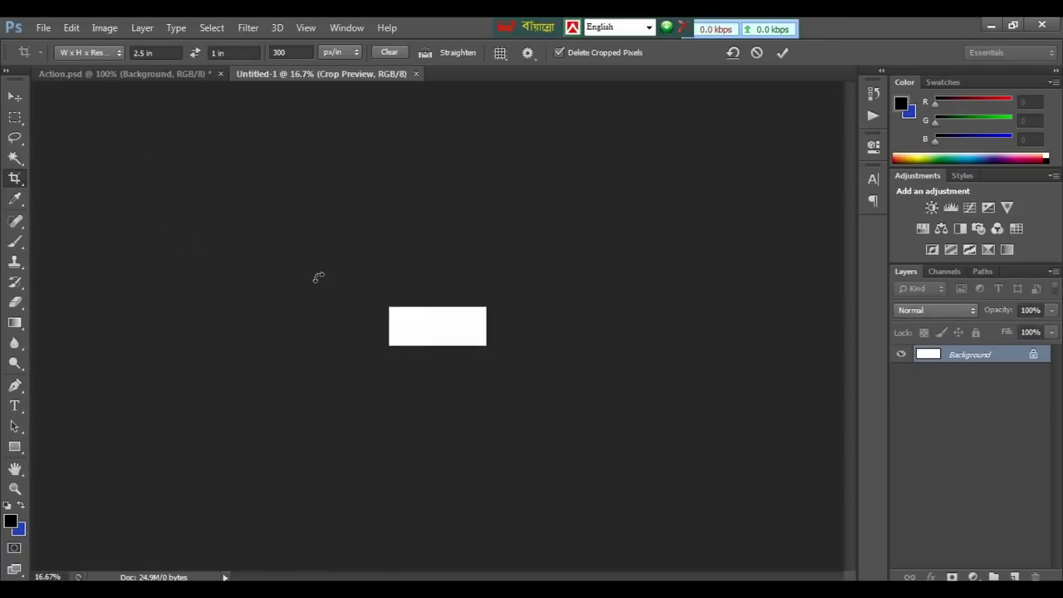
pyautogui.hotkey('ctrl', '1')
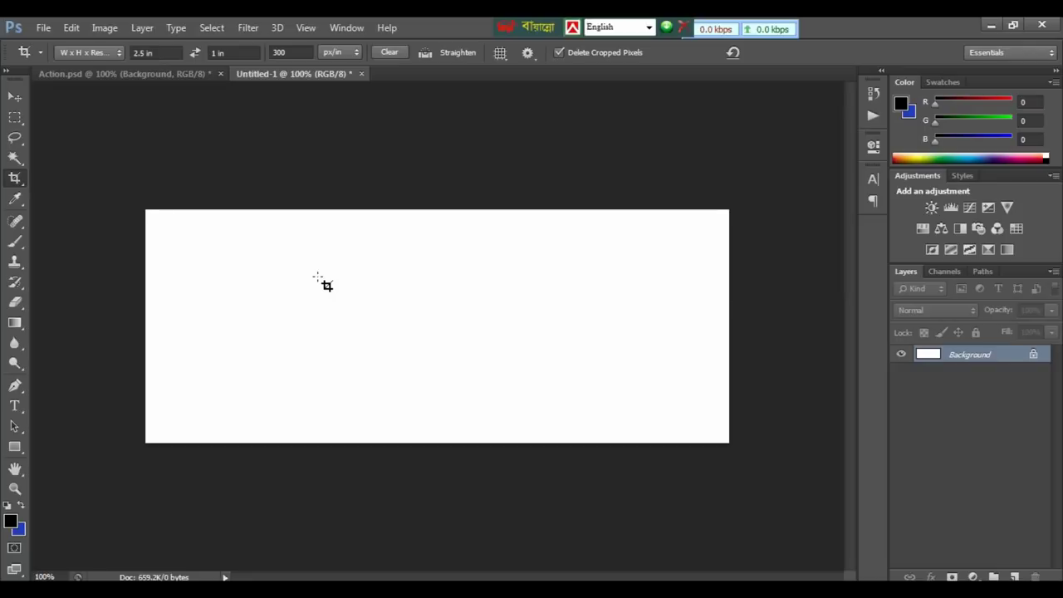
# Draw a rectangular marquee selection just inside the card's edges.
pyautogui.press('m')
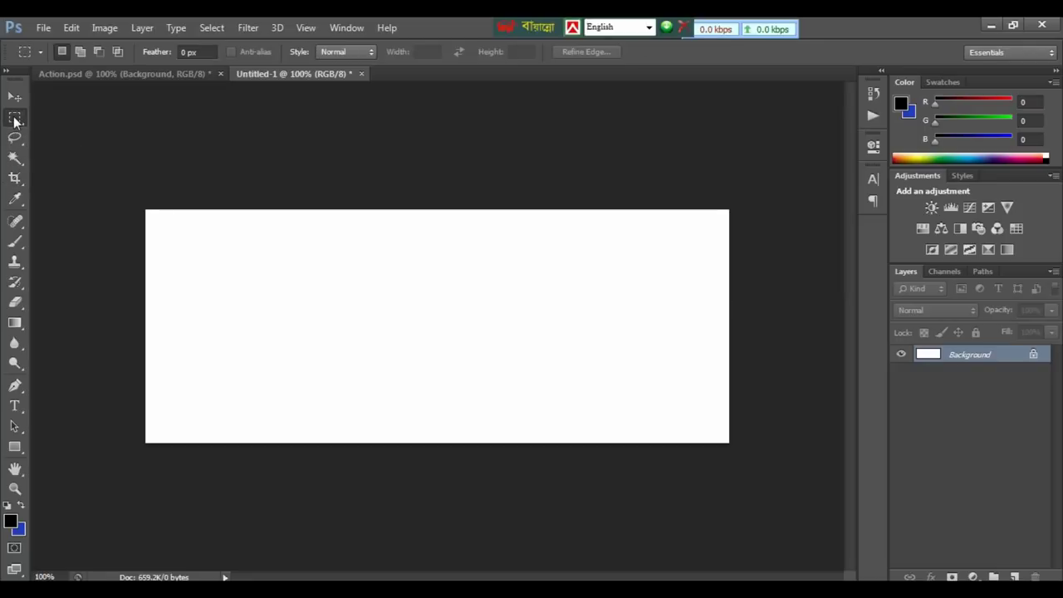
pyautogui.rightClick(14, 121)
pyautogui.click(65, 116)
pyautogui.moveTo(153, 217)
pyautogui.mouseDown()
pyautogui.moveTo(593, 382)
pyautogui.moveTo(653, 391)
pyautogui.moveTo(698, 410)
pyautogui.moveTo(723, 438)
pyautogui.mouseUp()
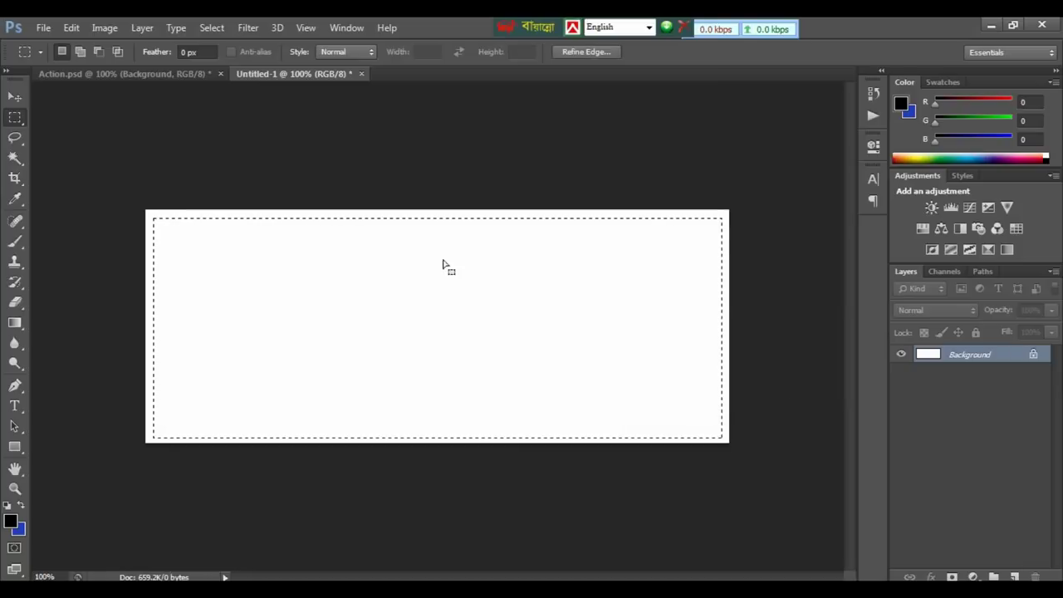
# Stroke the selection 1 px black, Inside, deselect, and zoom in to check the border.
pyautogui.click(72, 30)
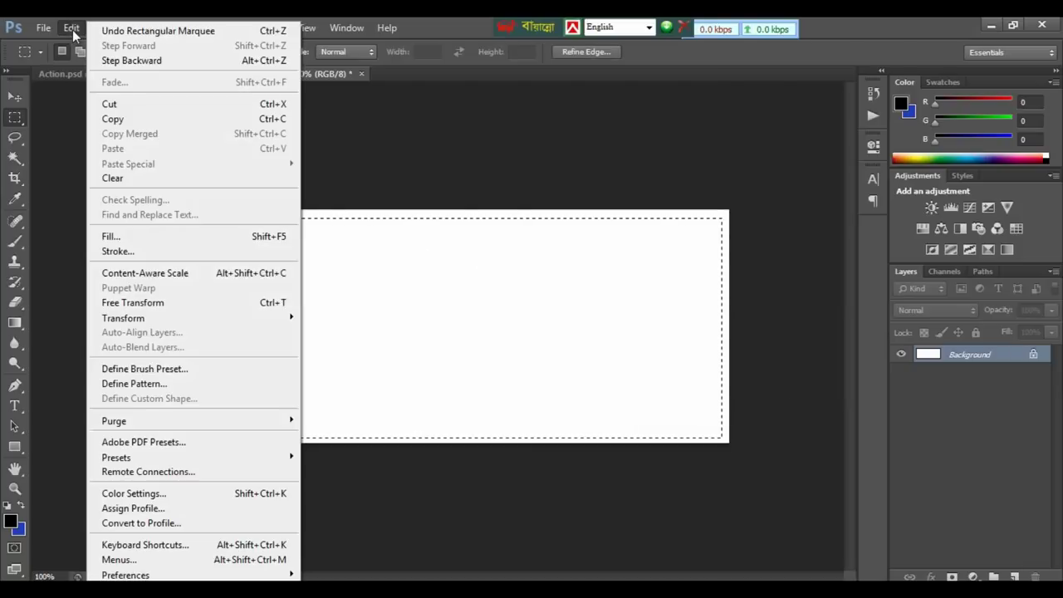
pyautogui.click(133, 256)
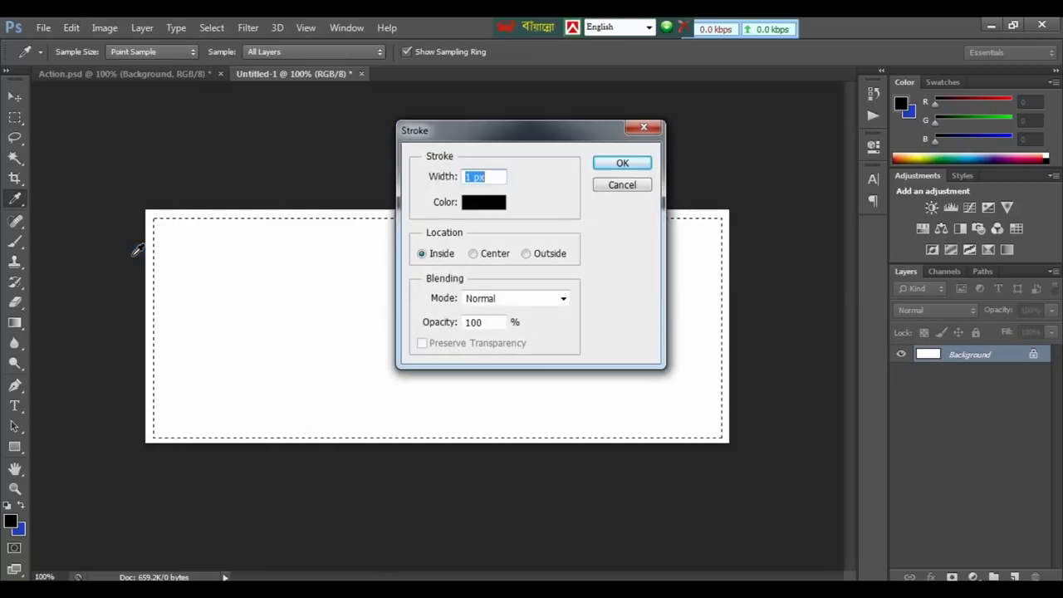
pyautogui.click(547, 186)
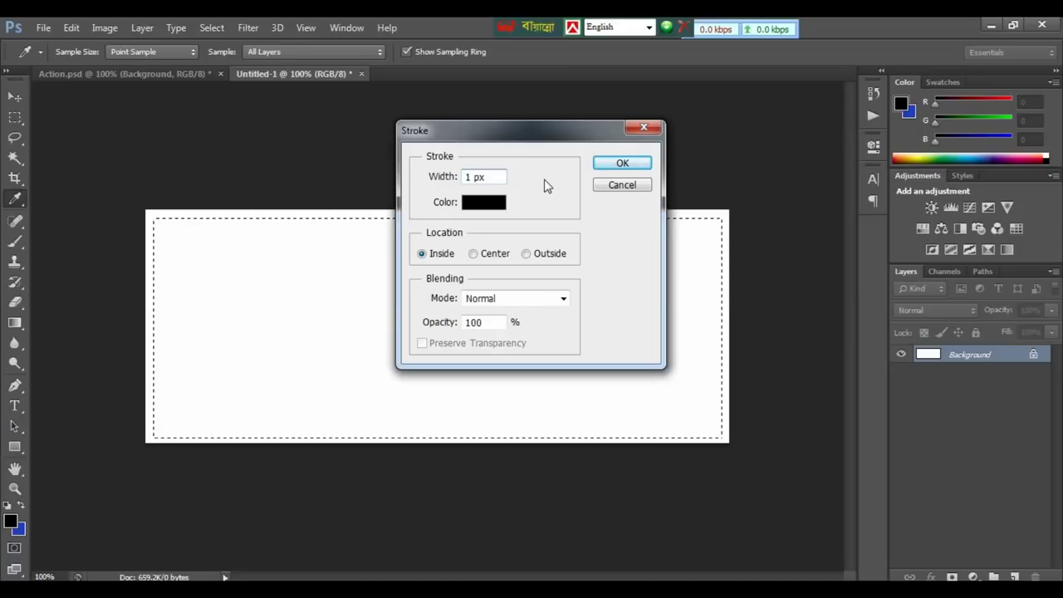
pyautogui.click(526, 134)
pyautogui.click(621, 164)
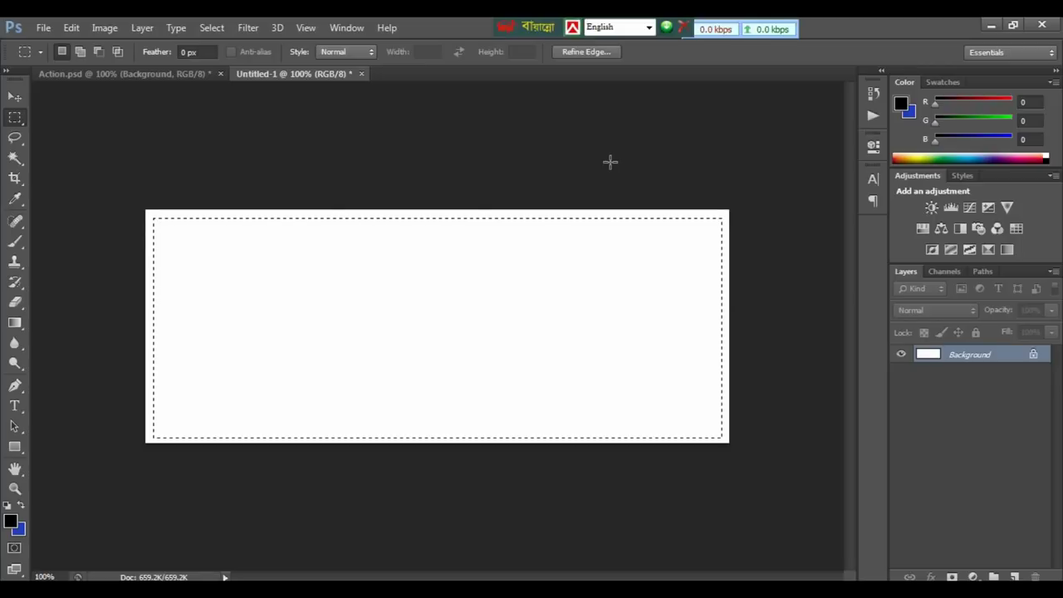
pyautogui.hotkey('ctrl', 'd')
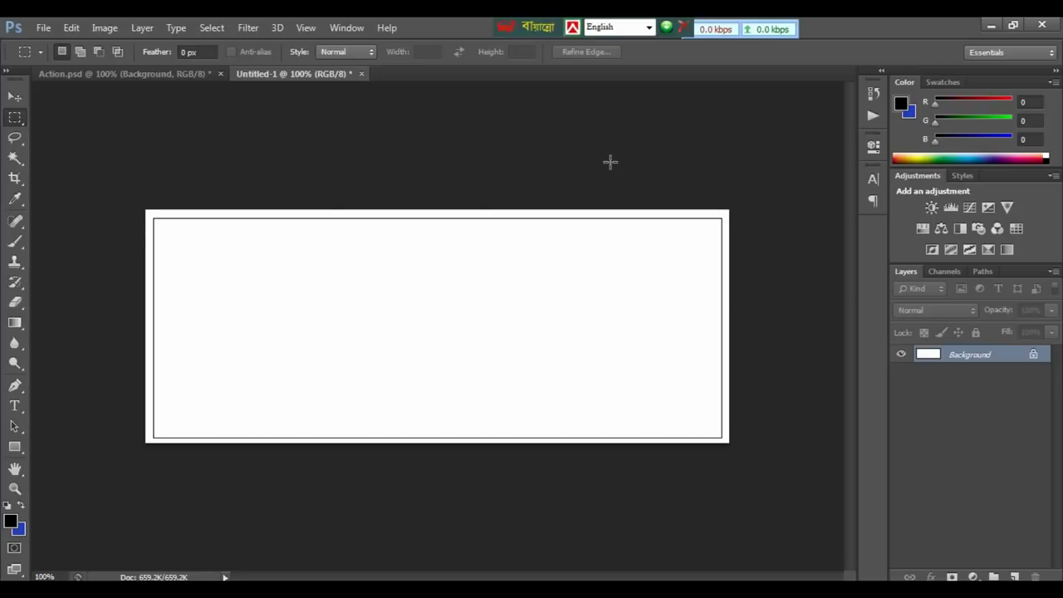
pyautogui.hotkey('ctrl', '+')
pyautogui.hotkey('ctrl', '+')
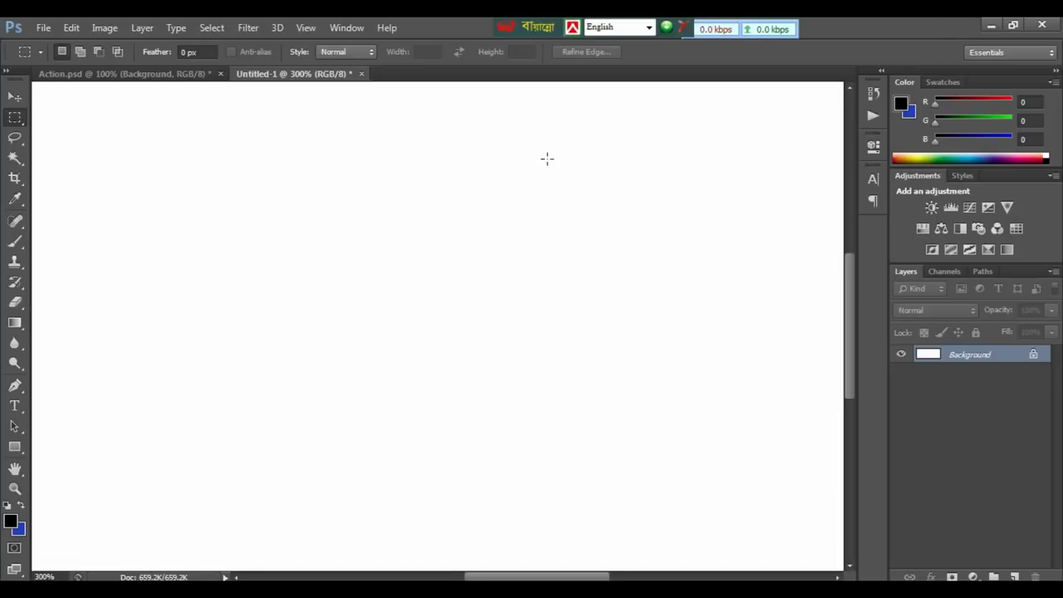
pyautogui.moveTo(546, 230); pyautogui.dragTo(544, 330)
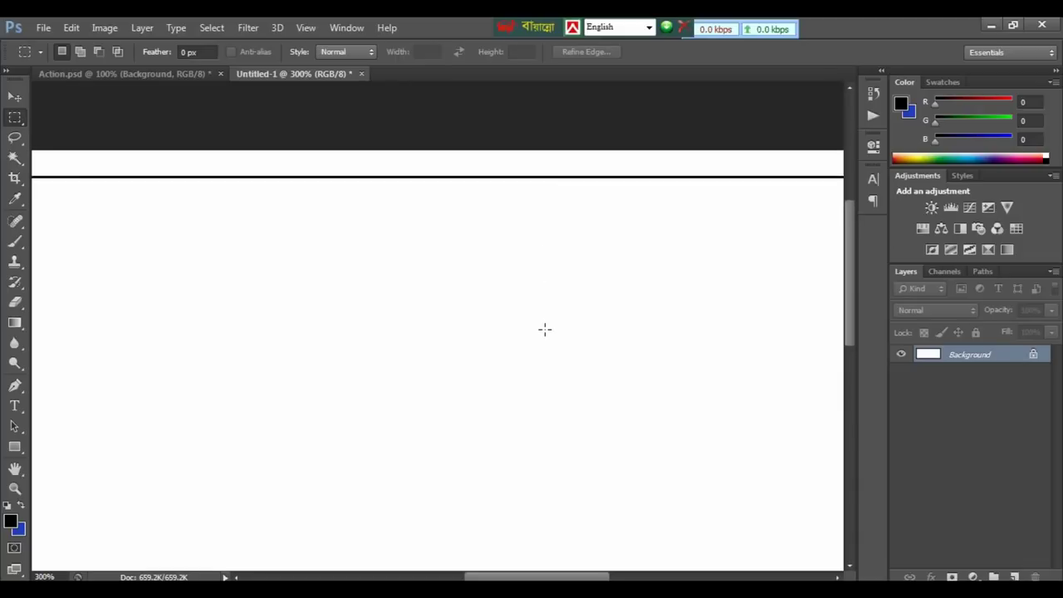
pyautogui.scroll(1, 544, 330)
pyautogui.hotkey('ctrl', '-')
pyautogui.hotkey('ctrl', '-')
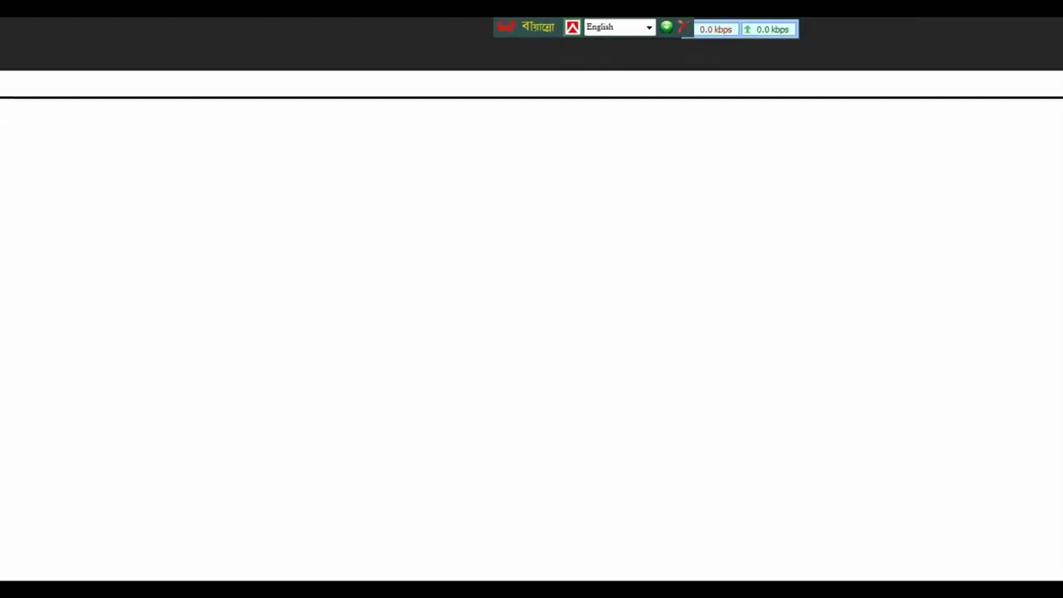
# Select the white margin outside the black border by colour and fill it with blue.
pyautogui.click(516, 261)
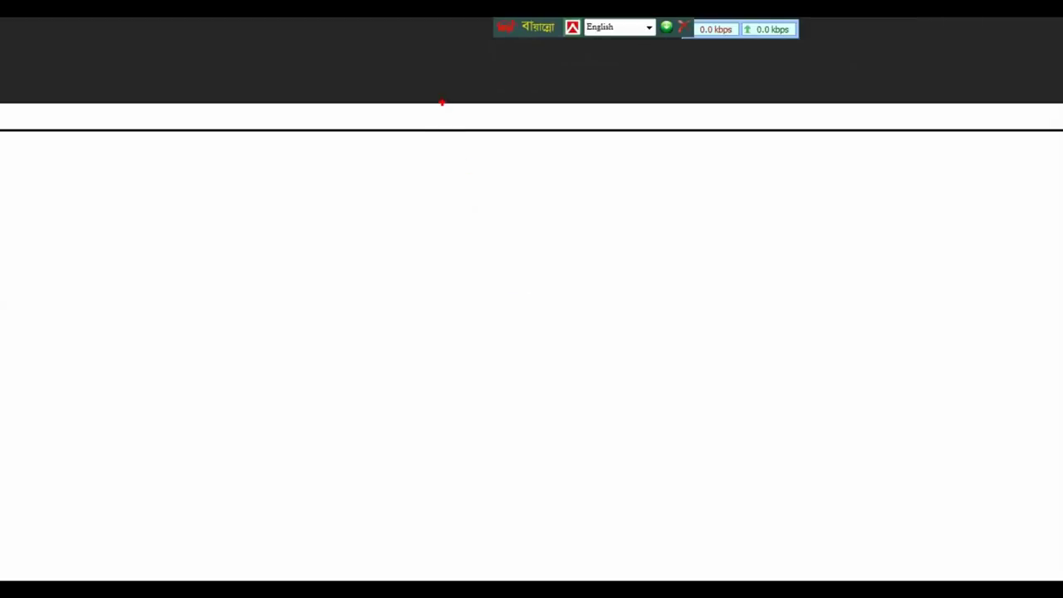
pyautogui.moveTo(442, 105)
pyautogui.mouseDown()
pyautogui.moveTo(646, 107)
pyautogui.moveTo(713, 120)
pyautogui.mouseUp()
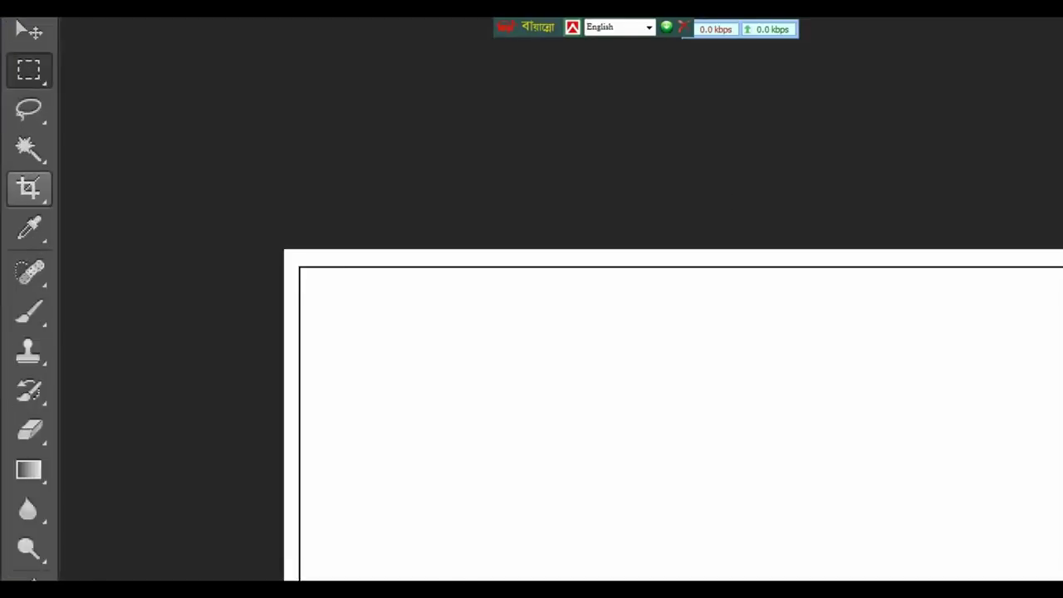
pyautogui.click(6, 169)
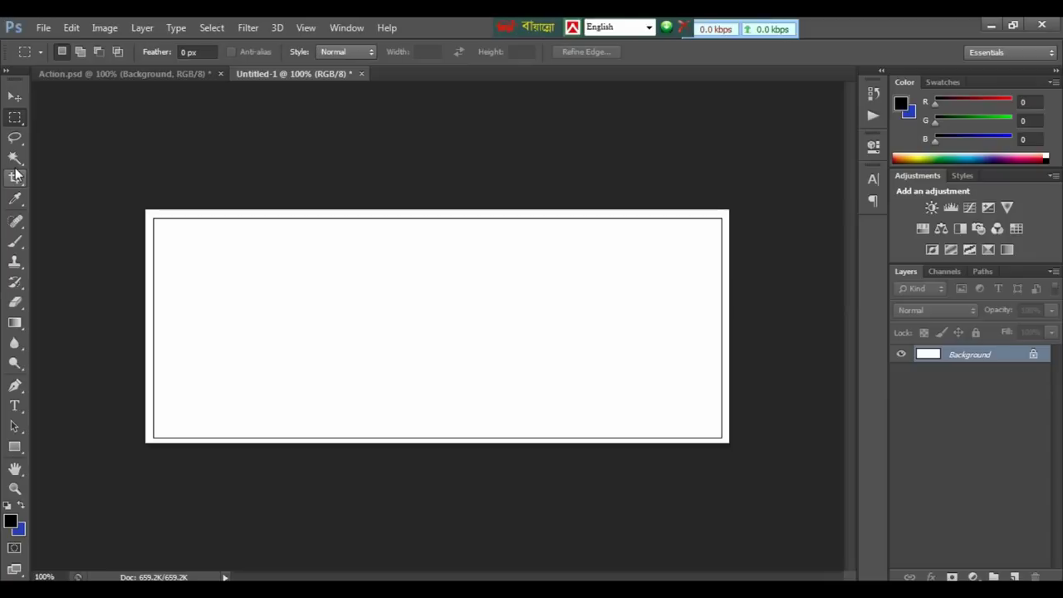
pyautogui.click(15, 157)
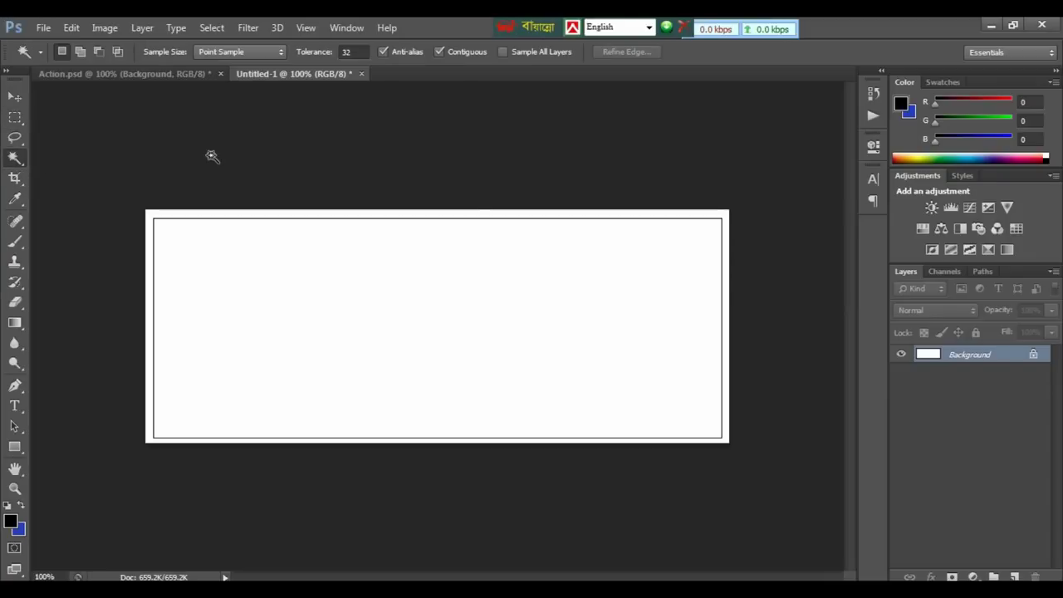
pyautogui.click(648, 214)
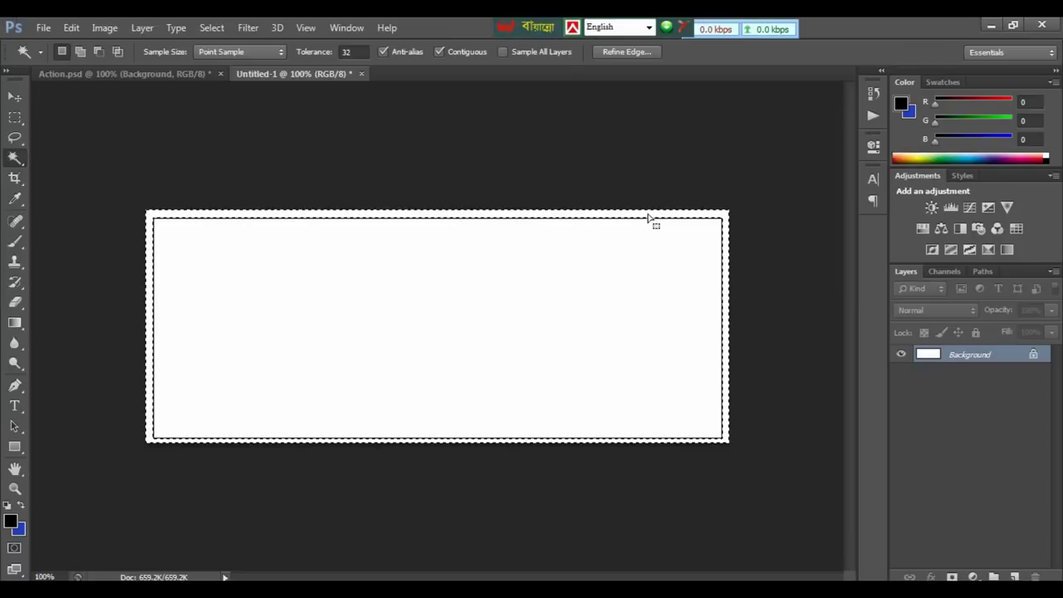
pyautogui.hotkey('ctrl', 'BackSpace')
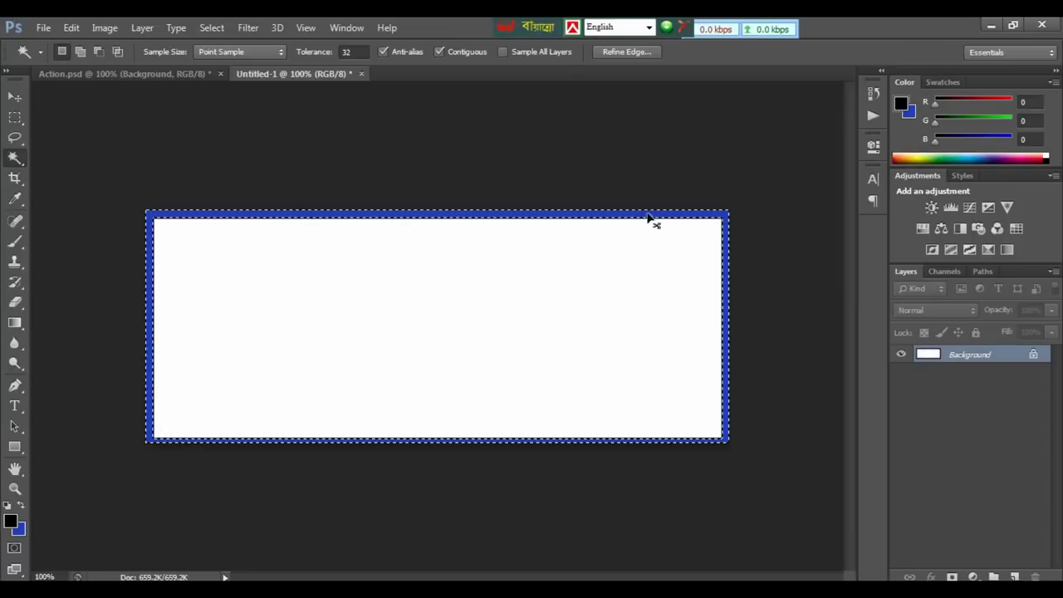
pyautogui.hotkey('ctrl', 'd')
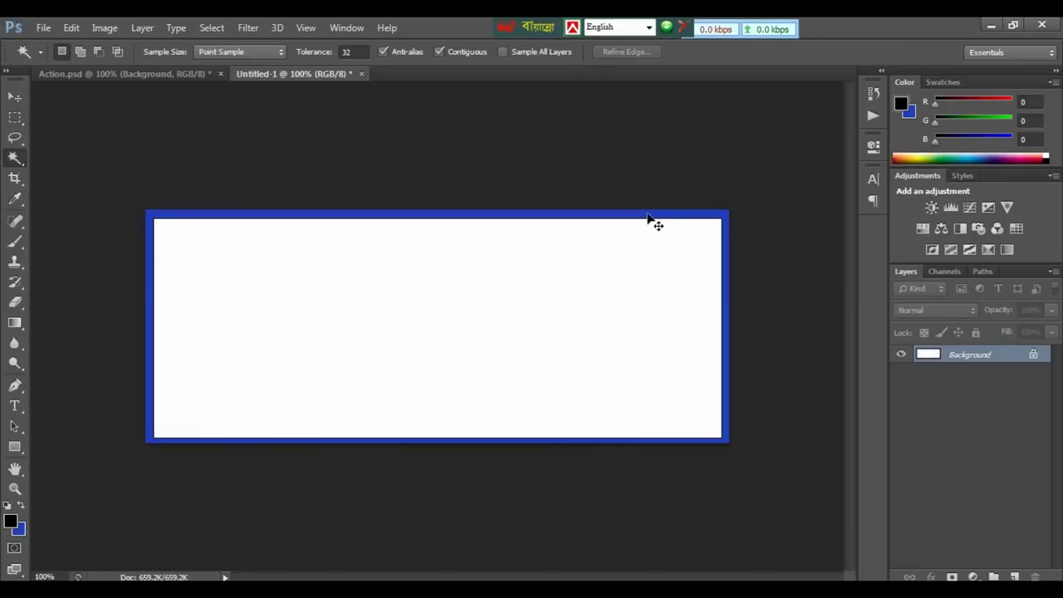
# Zoom out with the scroll wheel to see the whole blue-framed card at 100%.
pyautogui.scroll(2, 648, 218)
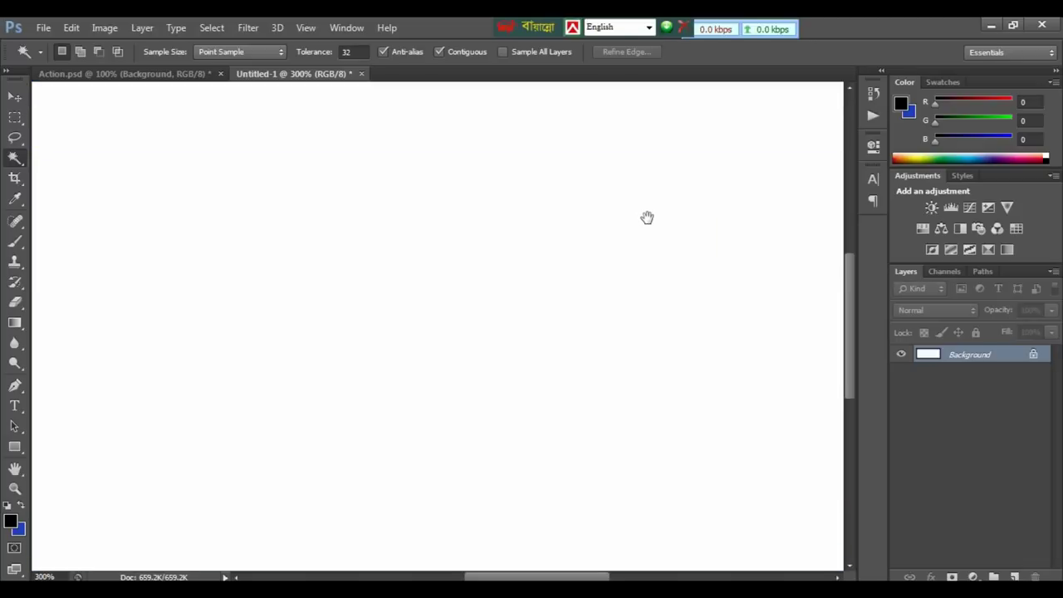
pyautogui.scroll(3, 643, 380)
pyautogui.scroll(1, 643, 386)
pyautogui.scroll(-3, 647, 388)
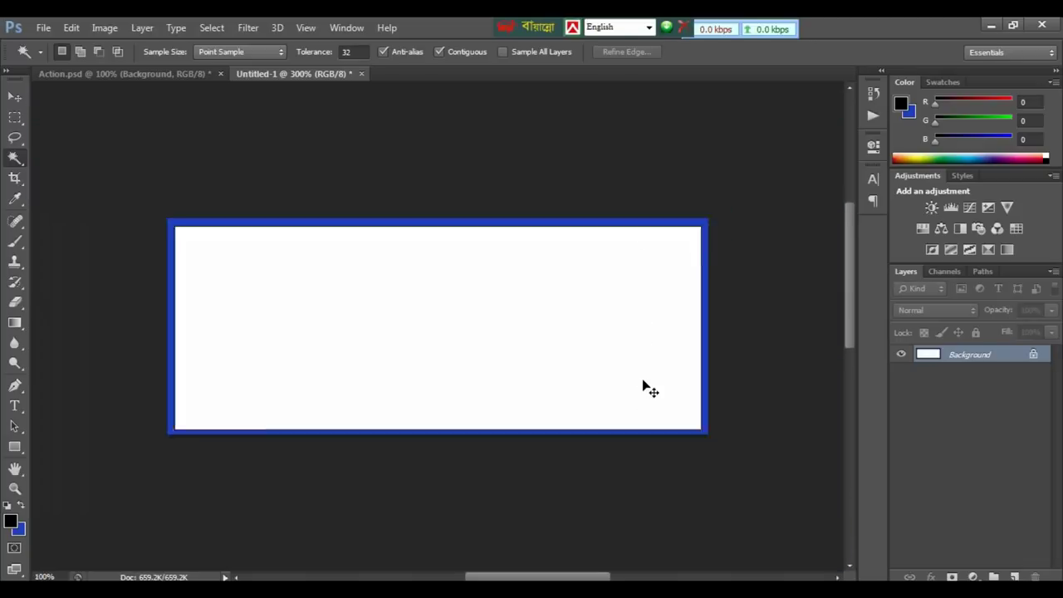
pyautogui.scroll(-1, 644, 383)
pyautogui.scroll(1, 644, 381)
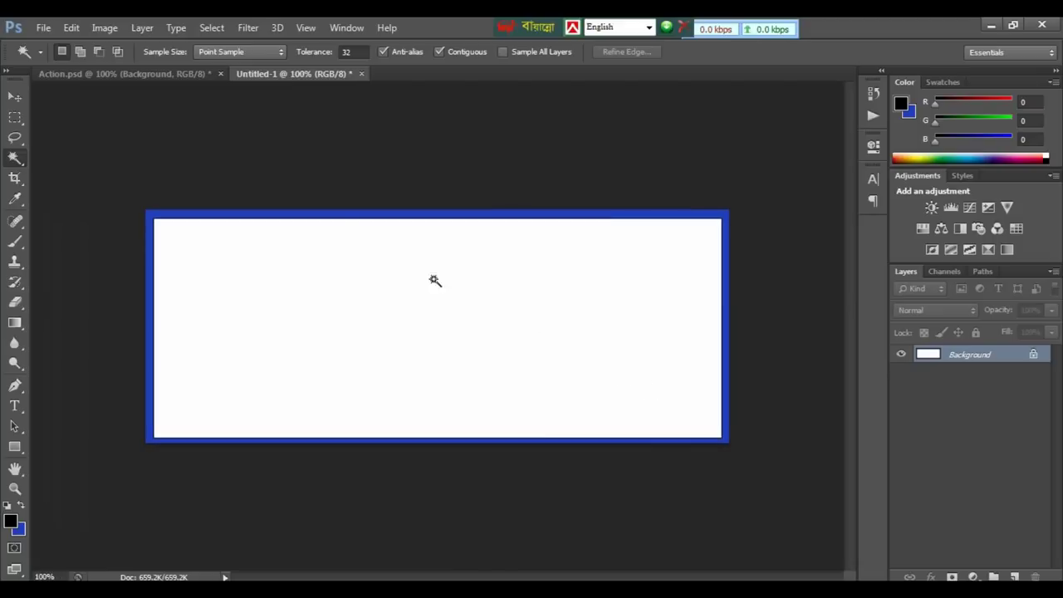
# Fill a strip across the card's top, inside the blue border, with grey #838591.
pyautogui.click(14, 117)
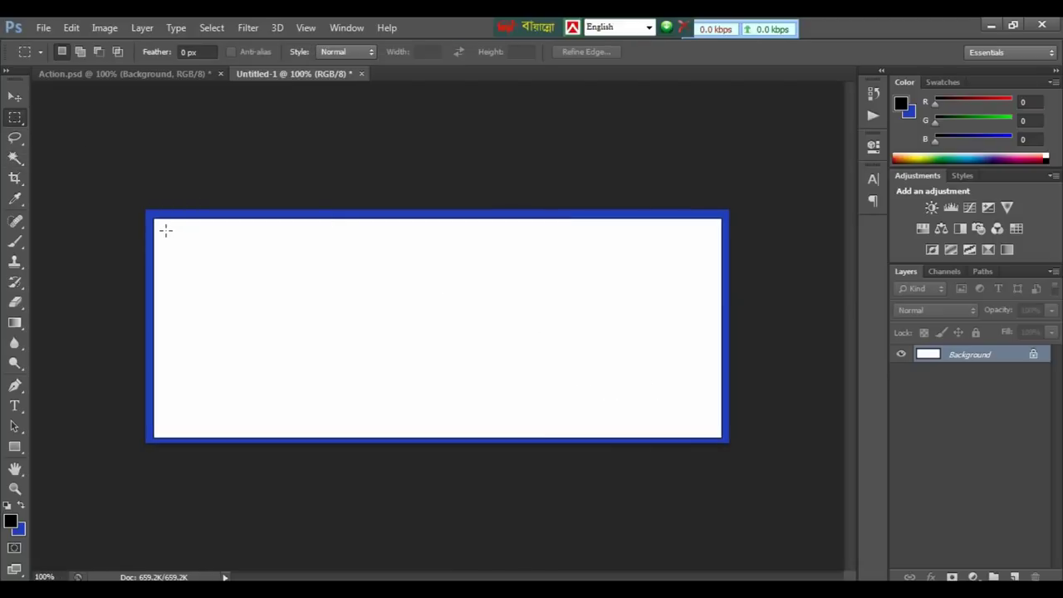
pyautogui.moveTo(161, 227); pyautogui.dragTo(714, 281)
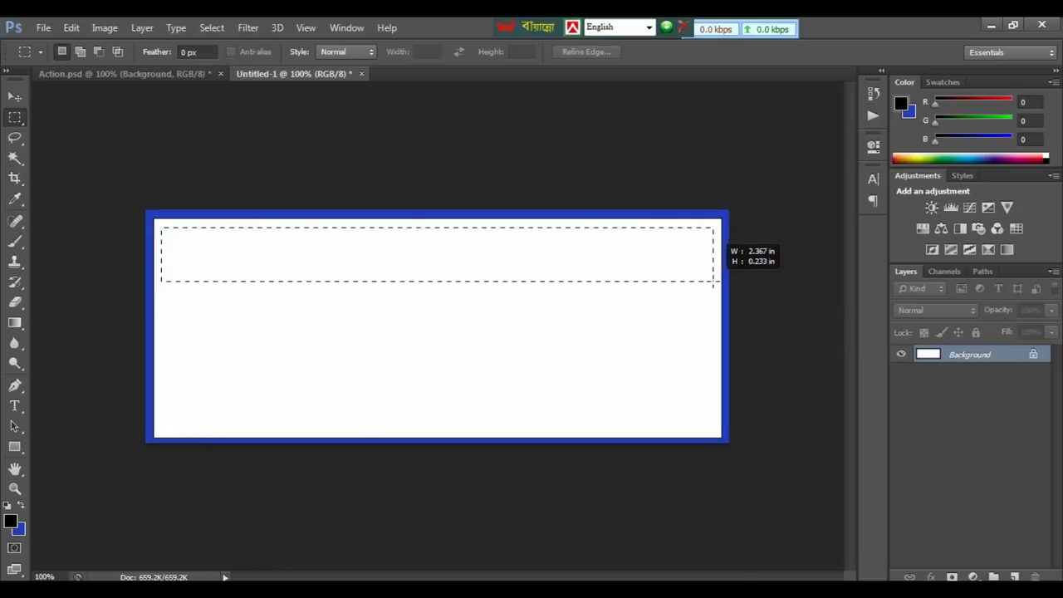
pyautogui.moveTo(715, 281); pyautogui.dragTo(713, 282)
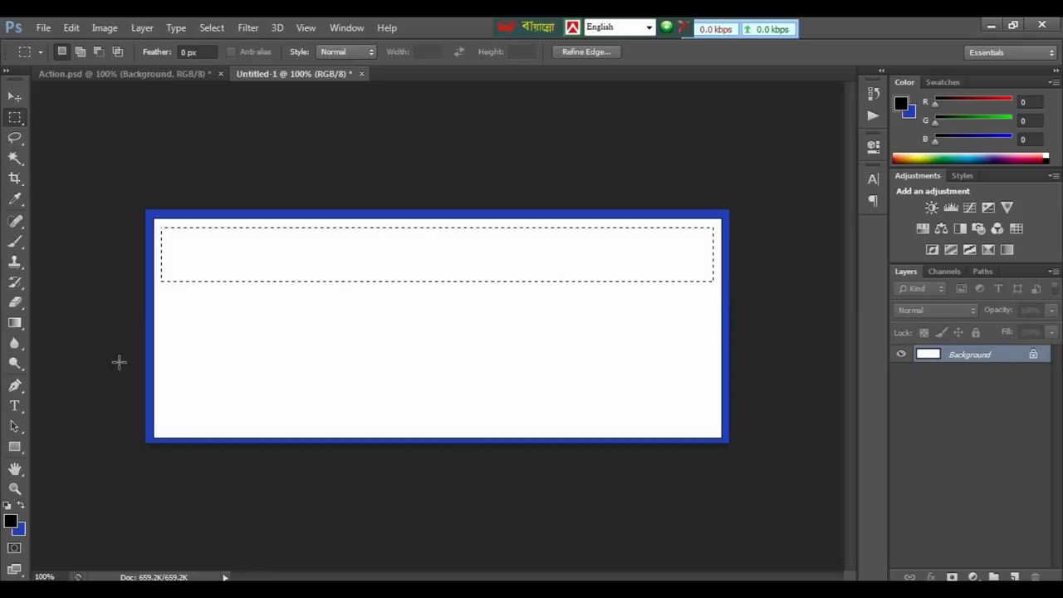
pyautogui.click(23, 535)
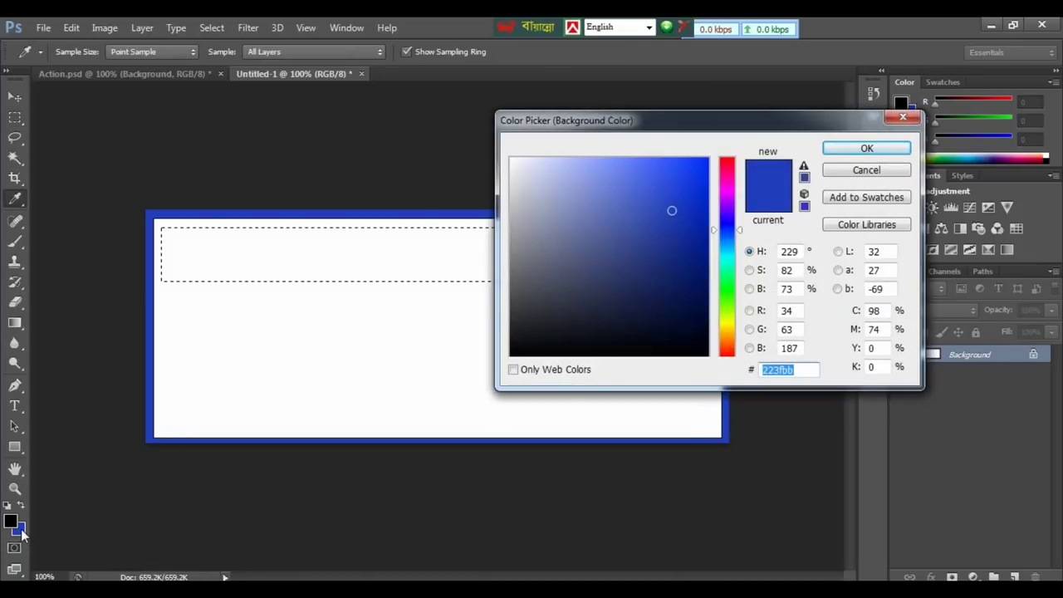
pyautogui.click(529, 243)
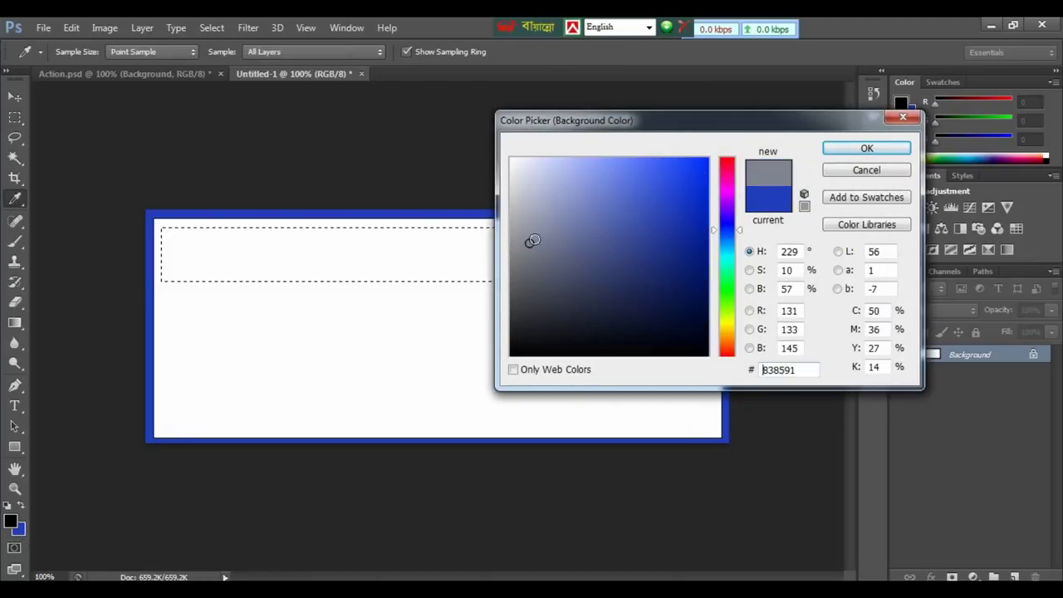
pyautogui.click(862, 149)
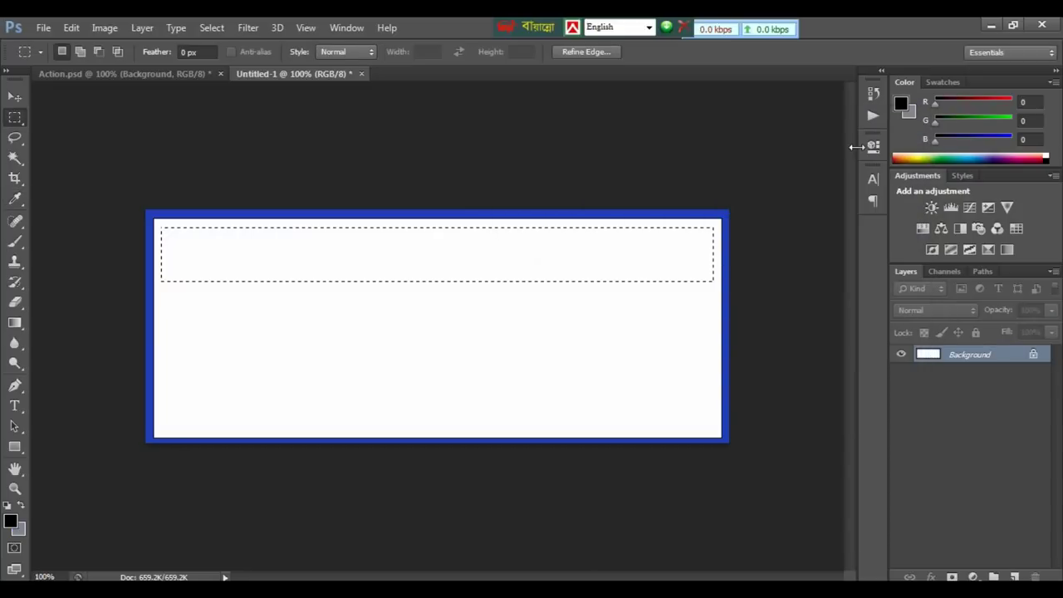
pyautogui.hotkey('ctrl', 'BackSpace')
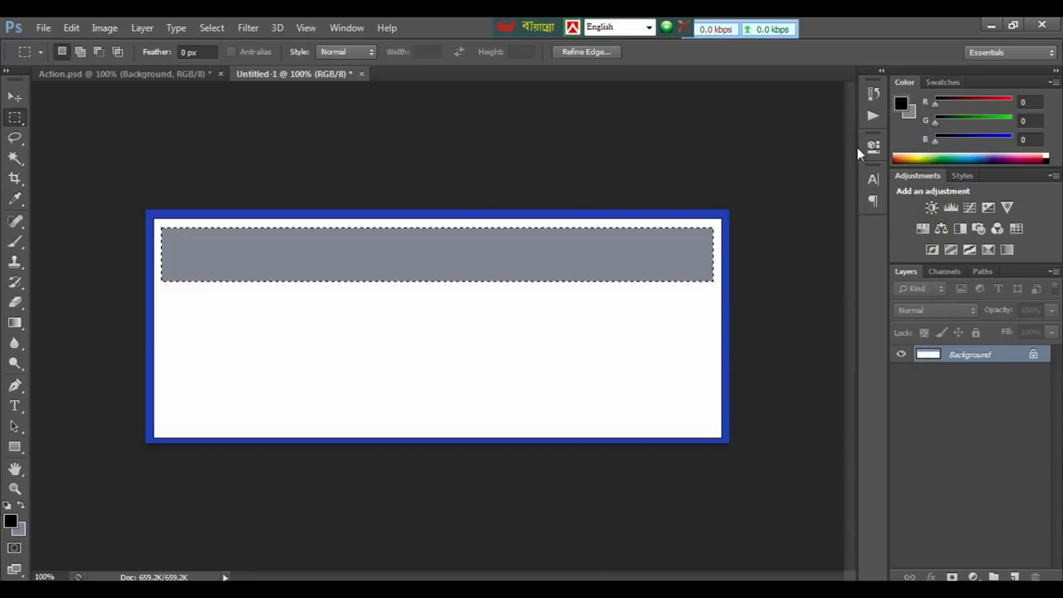
pyautogui.hotkey('ctrl', 'd')
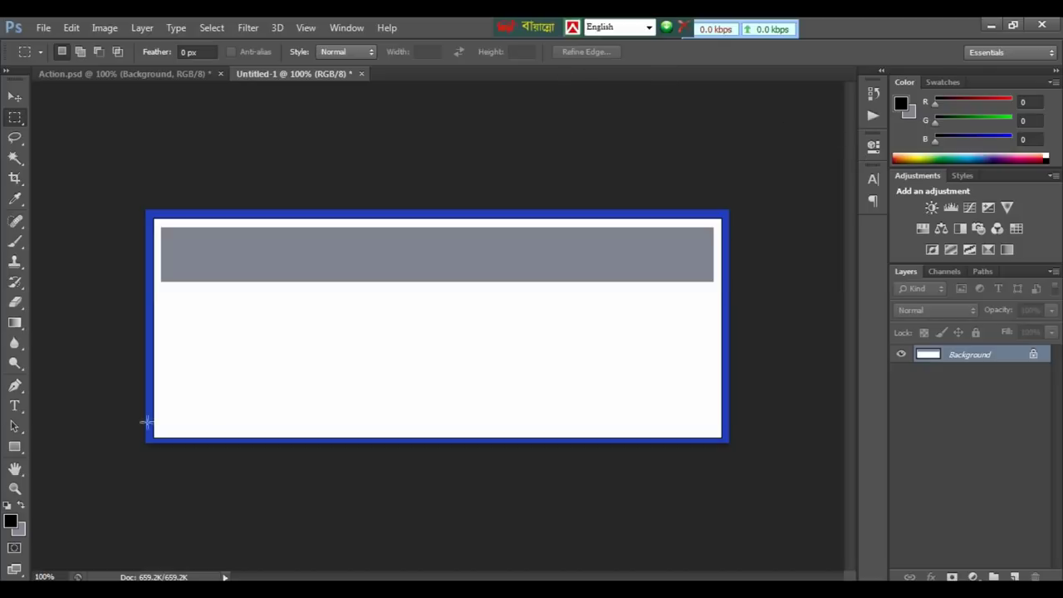
pyautogui.click(18, 407)
# Type 'Akkas Editing Digital Studio' in the grey bar and enlarge it to fill the header.
pyautogui.click(17, 406)
pyautogui.click(178, 248)
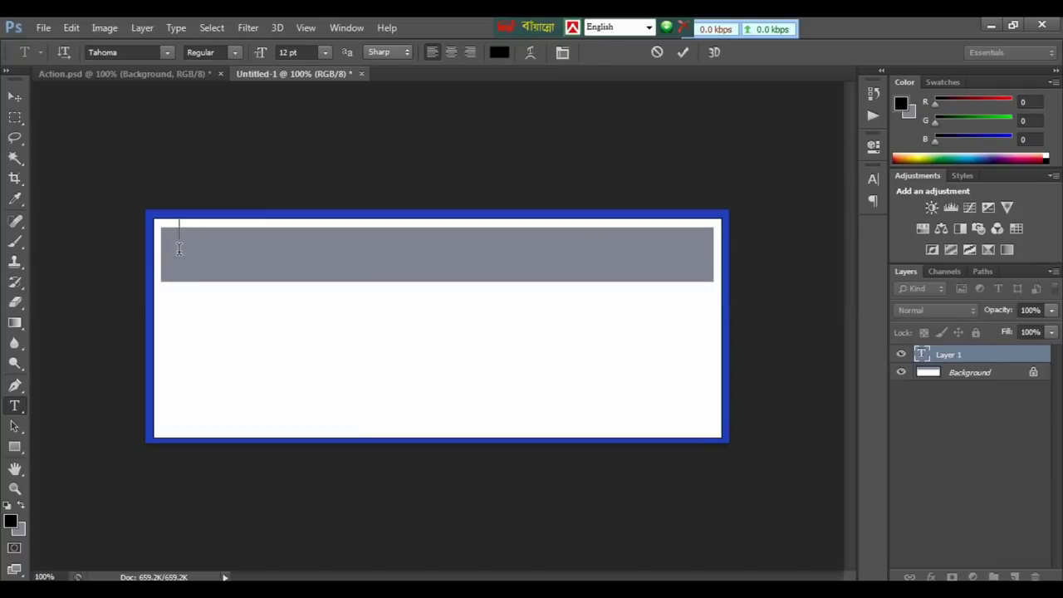
pyautogui.write('Akkas Editing')
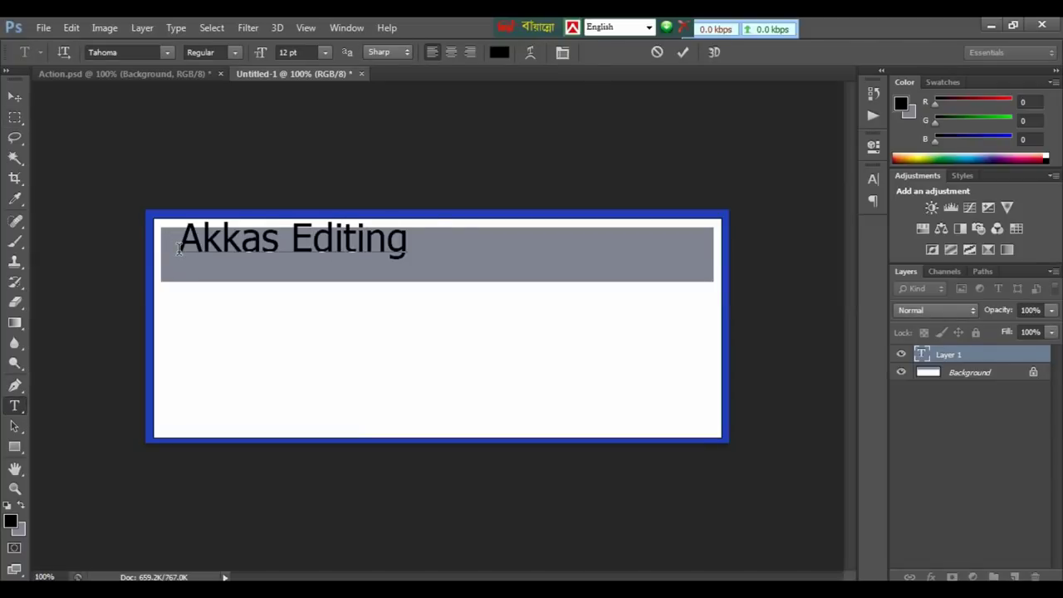
pyautogui.write(' Digital St')
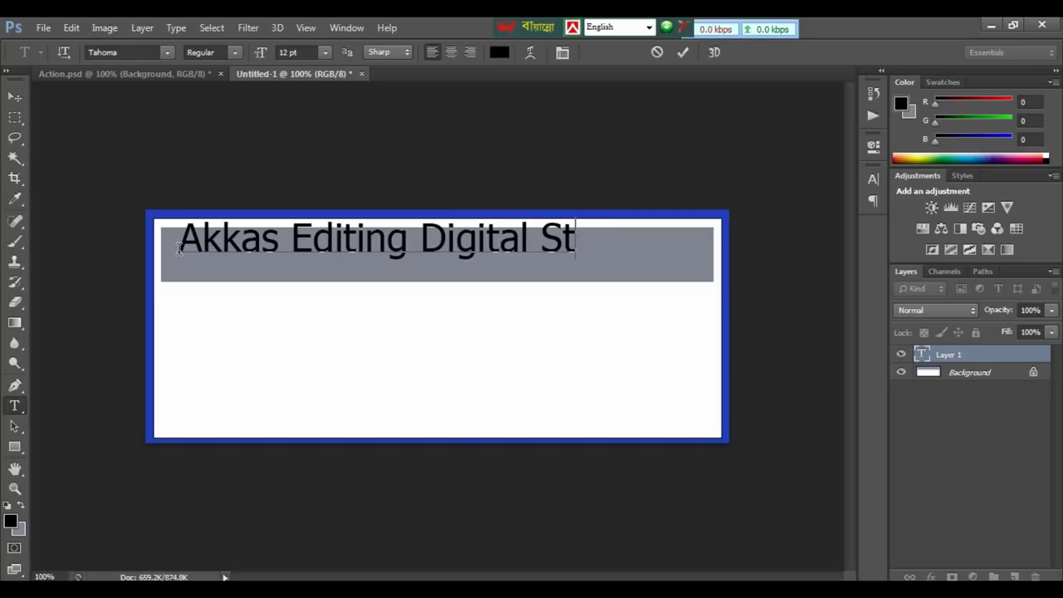
pyautogui.write('udio')
pyautogui.press('ctrl')
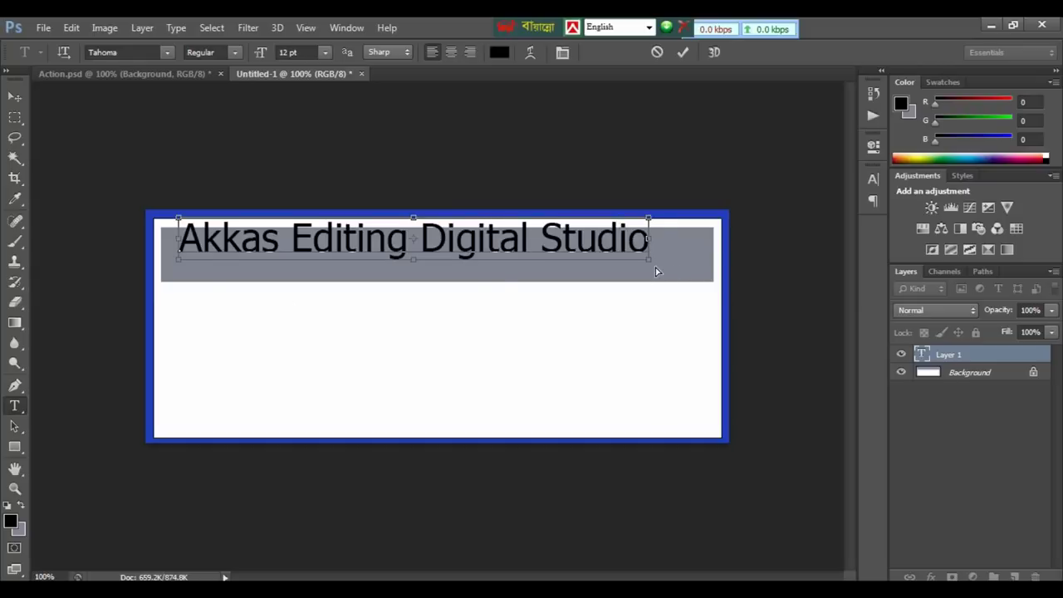
pyautogui.moveTo(652, 264); pyautogui.dragTo(689, 278)
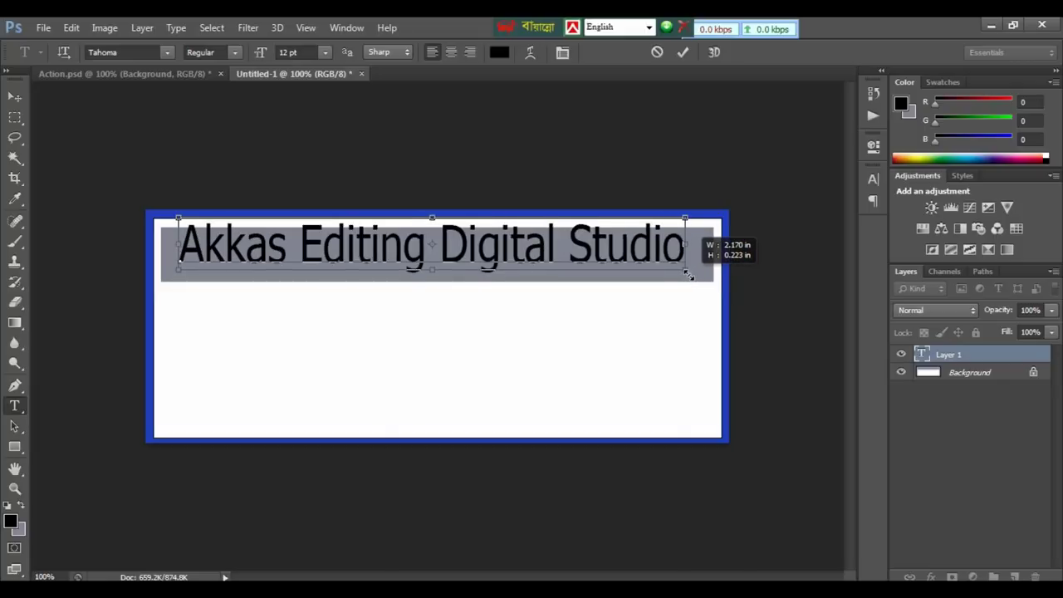
pyautogui.moveTo(689, 278); pyautogui.dragTo(670, 307)
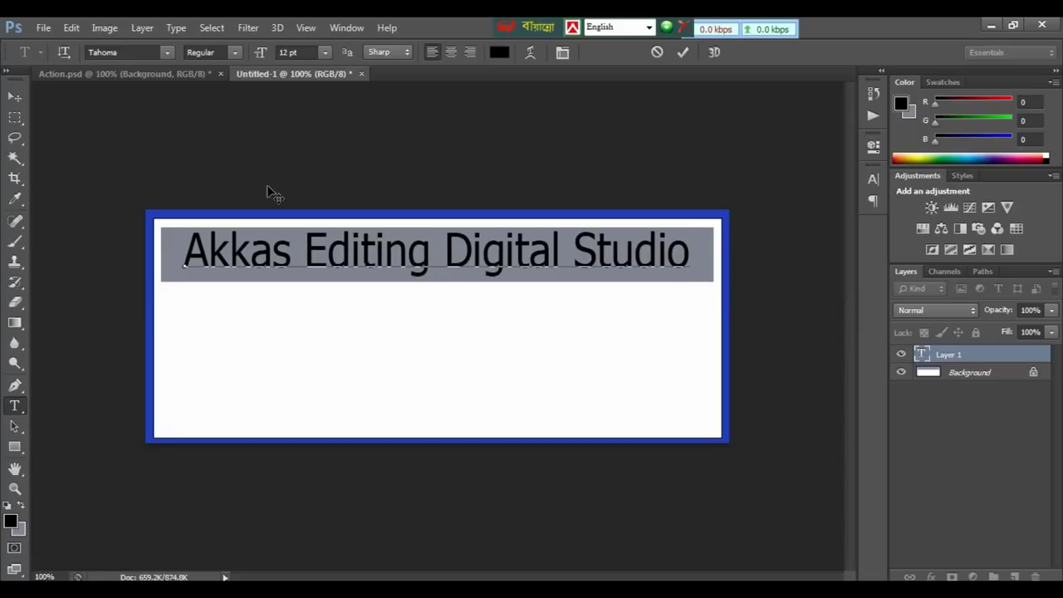
pyautogui.hotkey('ctrl', 'Return')
# Type the studio's address line below the header and scale it to span the card's width.
pyautogui.press('v')
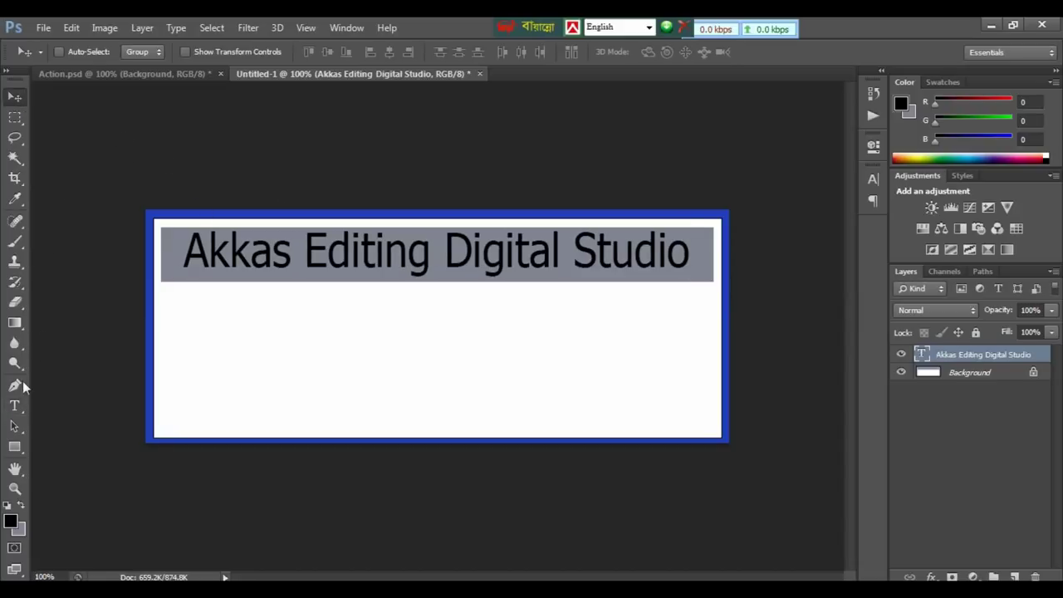
pyautogui.click(16, 406)
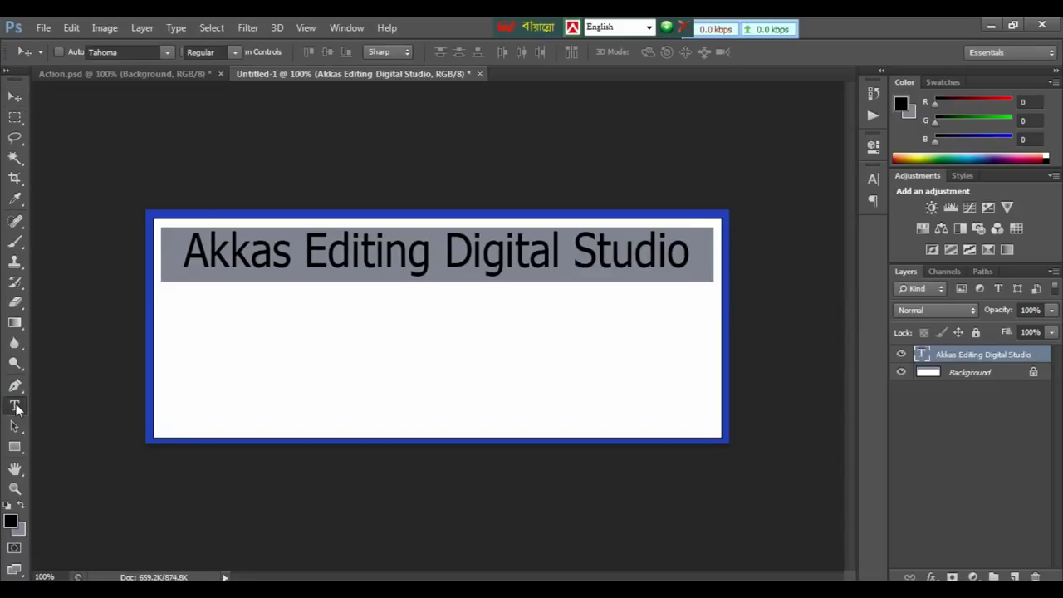
pyautogui.click(177, 299)
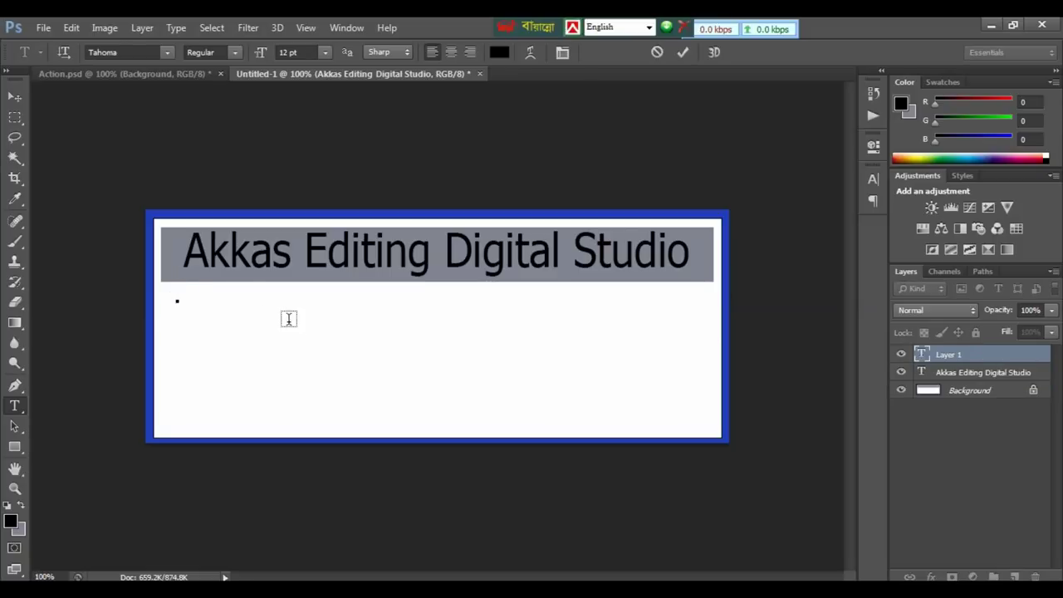
pyautogui.write('New Market')
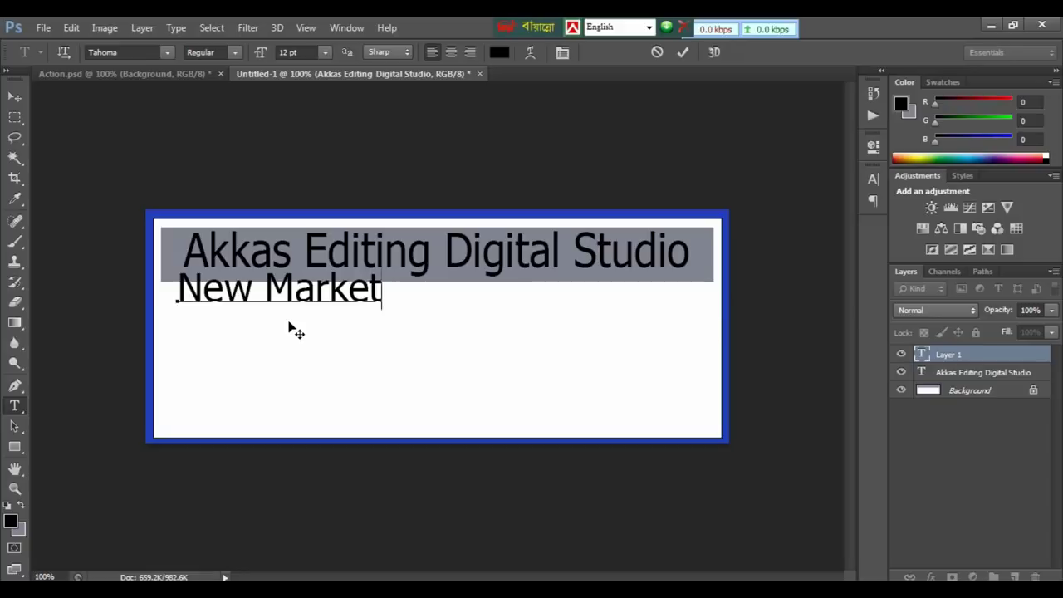
pyautogui.write(' 1 st ')
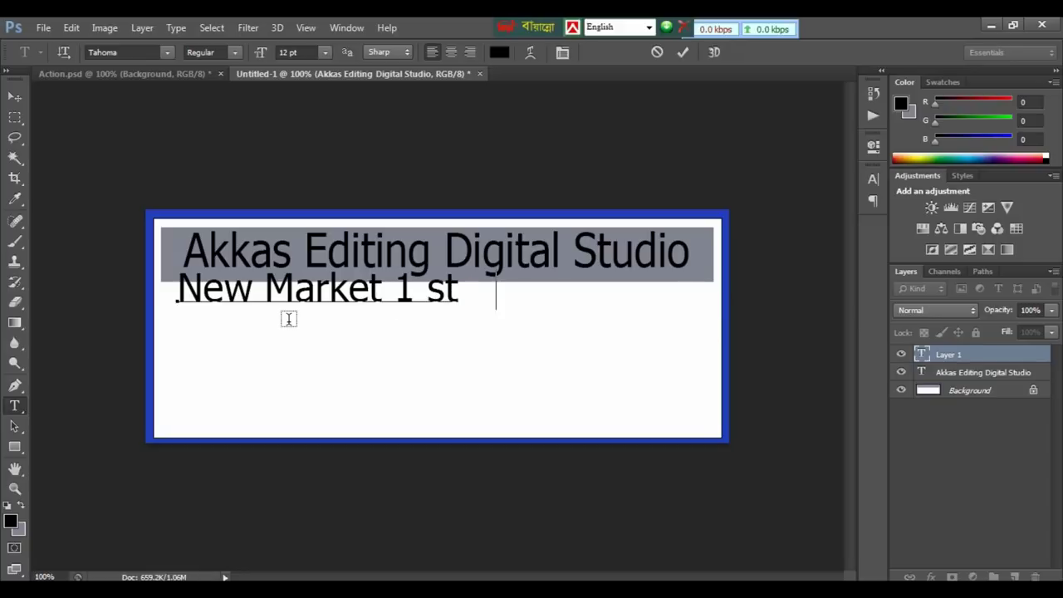
pyautogui.write('Gate,Shre')
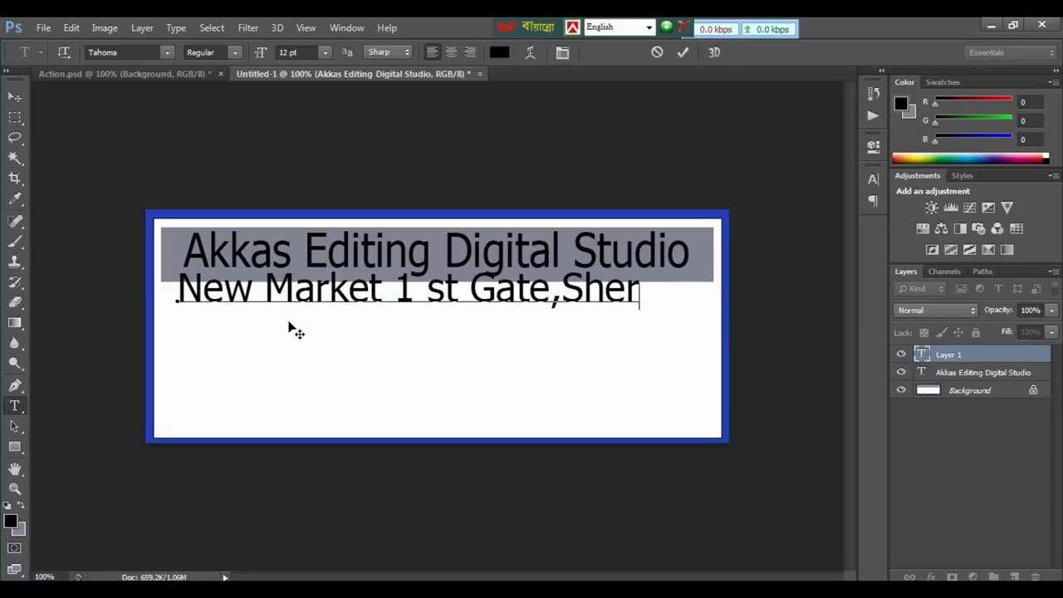
pyautogui.write('pur to')
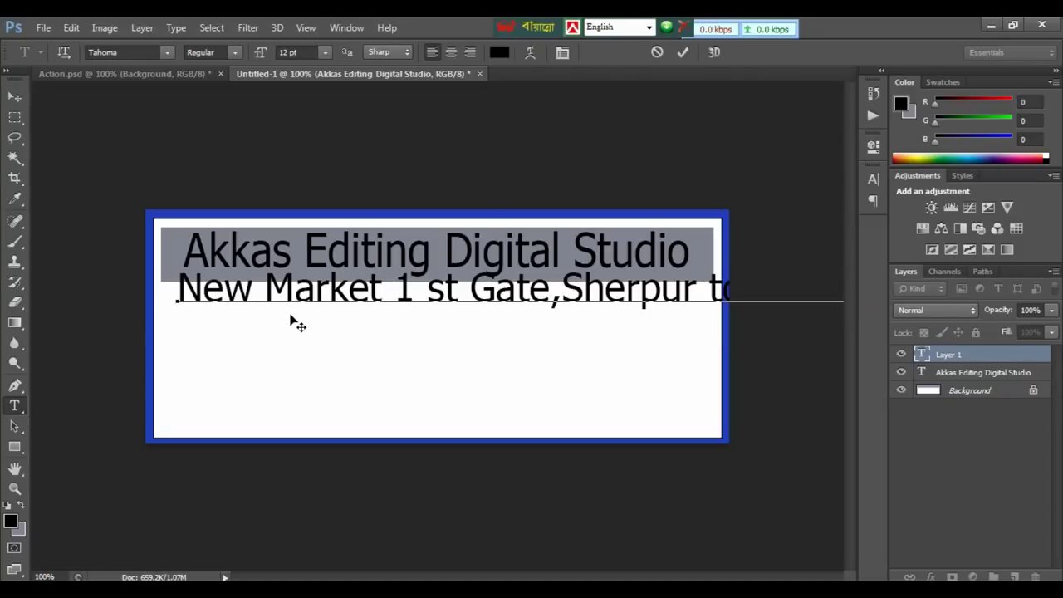
pyautogui.press('ctrl')
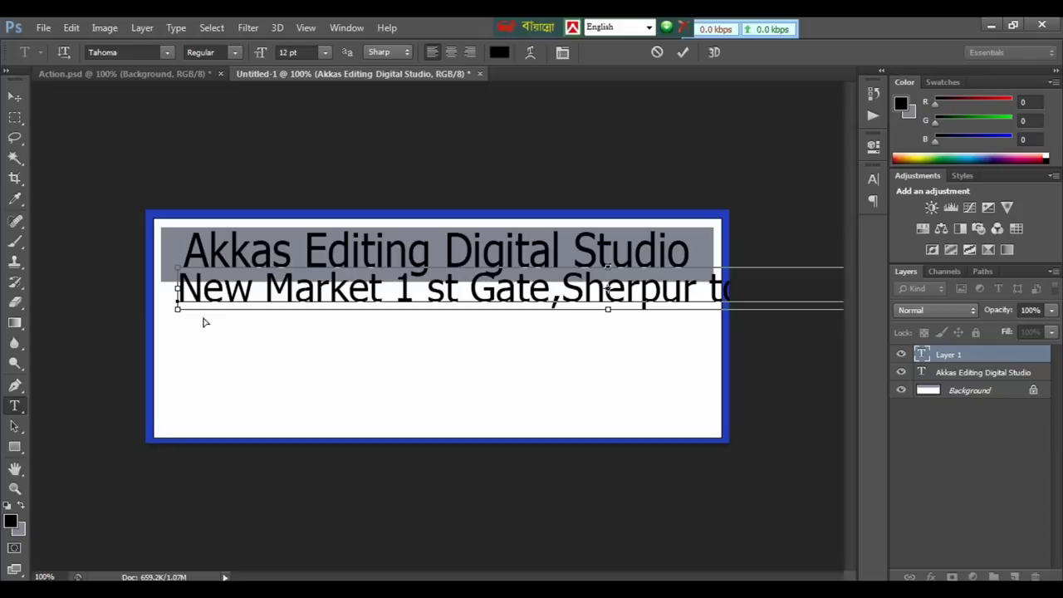
pyautogui.moveTo(177, 306); pyautogui.dragTo(519, 299)
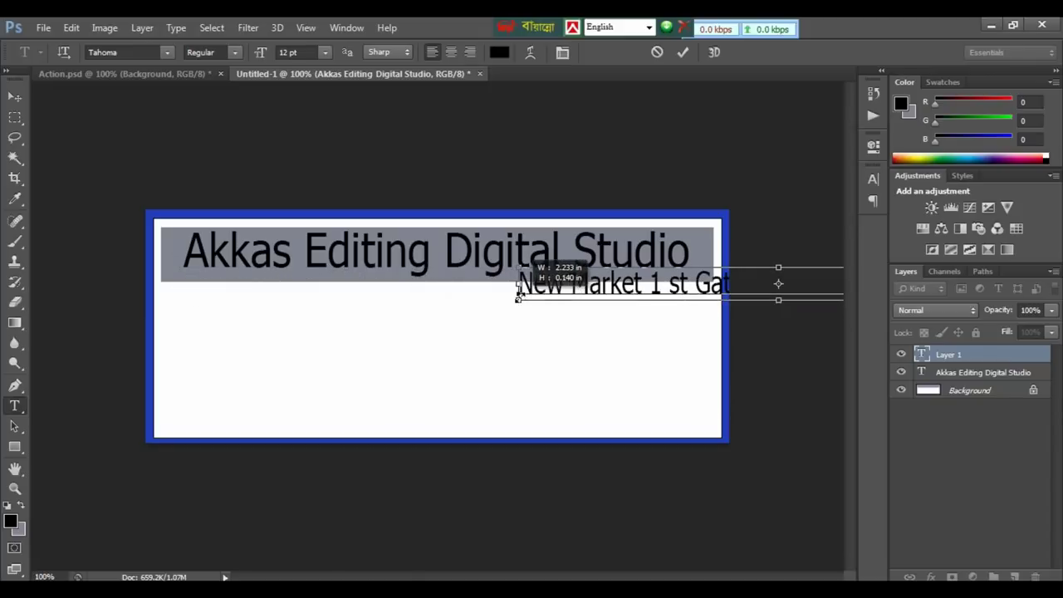
pyautogui.moveTo(357, 353)
pyautogui.mouseDown()
pyautogui.moveTo(304, 337)
pyautogui.moveTo(228, 341)
pyautogui.mouseUp()
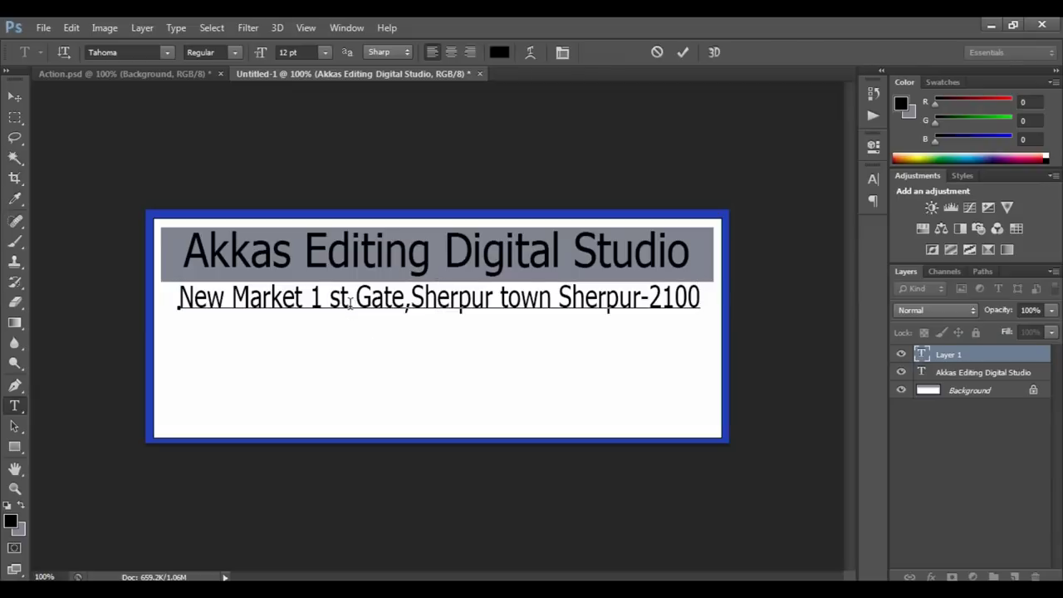
pyautogui.moveTo(349, 304); pyautogui.dragTo(331, 304)
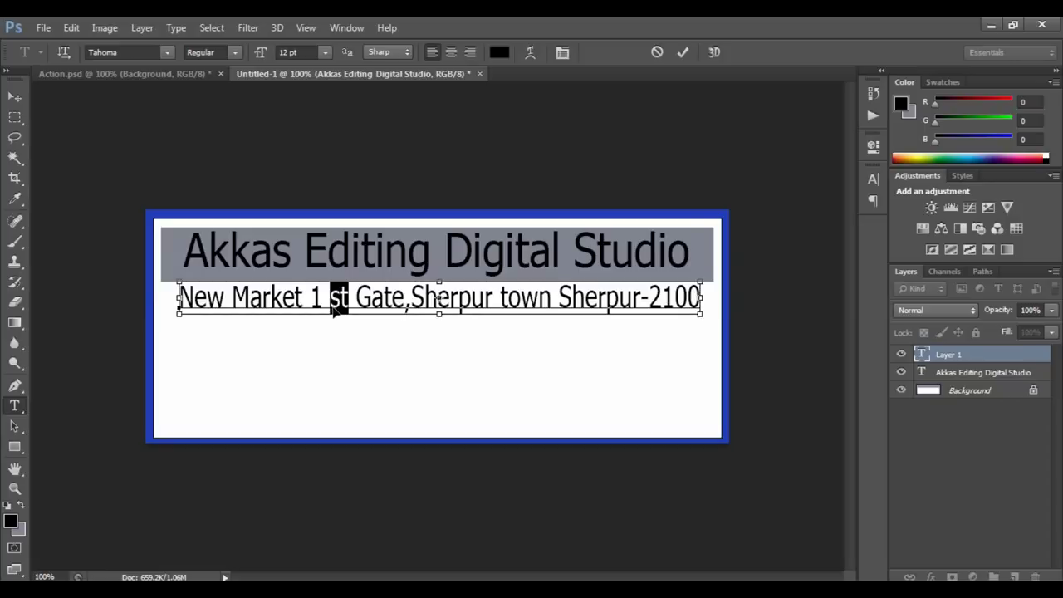
# Make the selected 'st' in the address superscript in the Character panel, then close the panel.
pyautogui.click(562, 51)
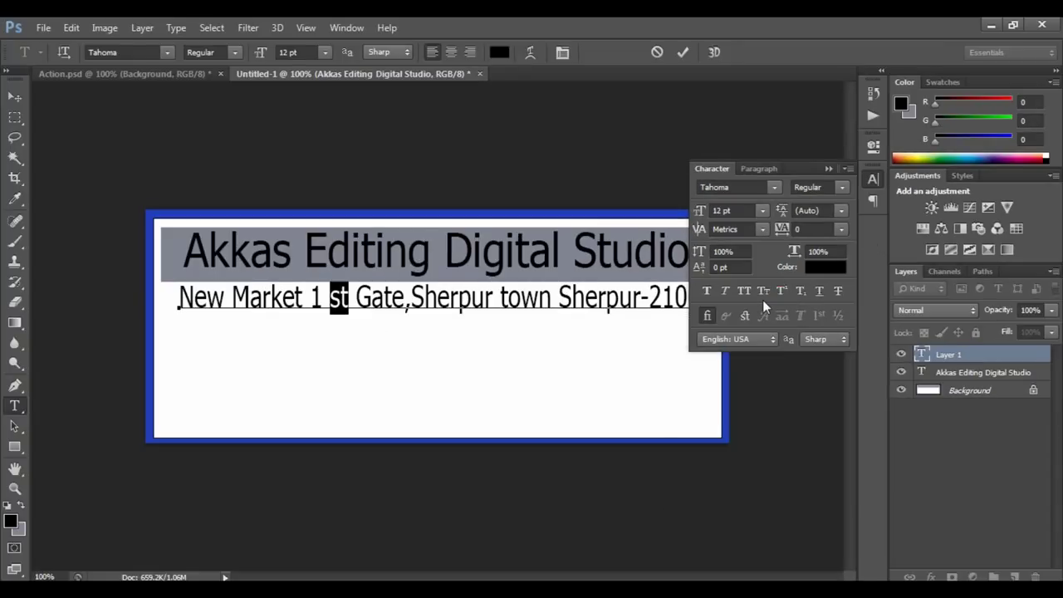
pyautogui.click(783, 289)
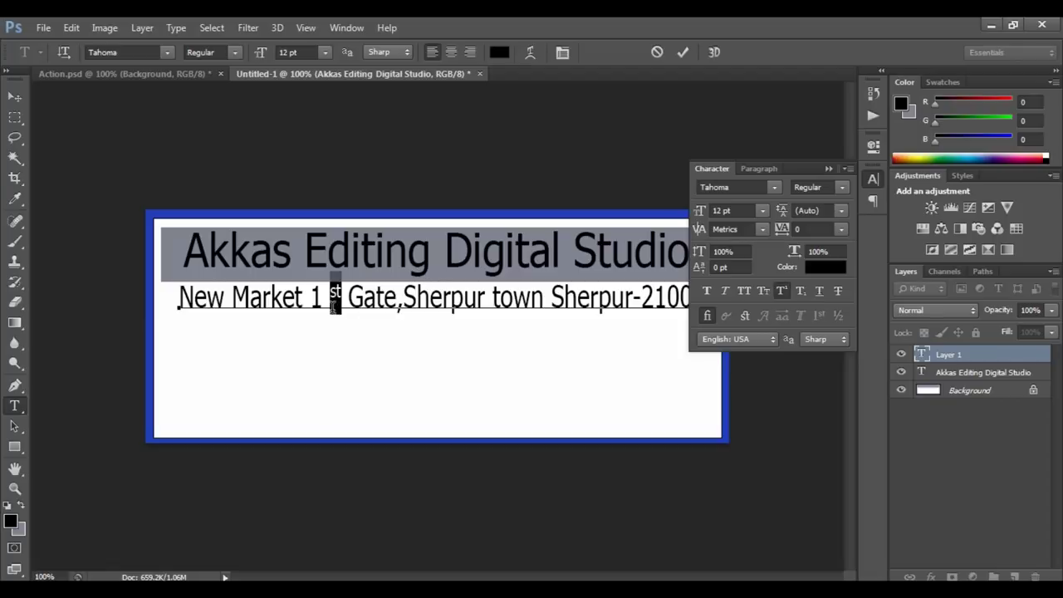
pyautogui.click(332, 308)
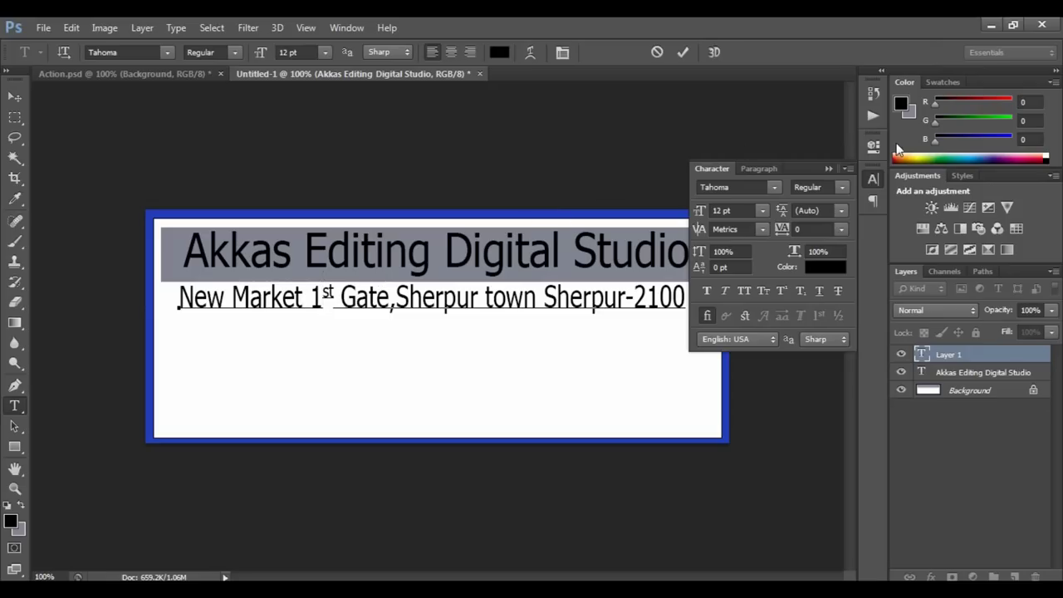
pyautogui.click(826, 170)
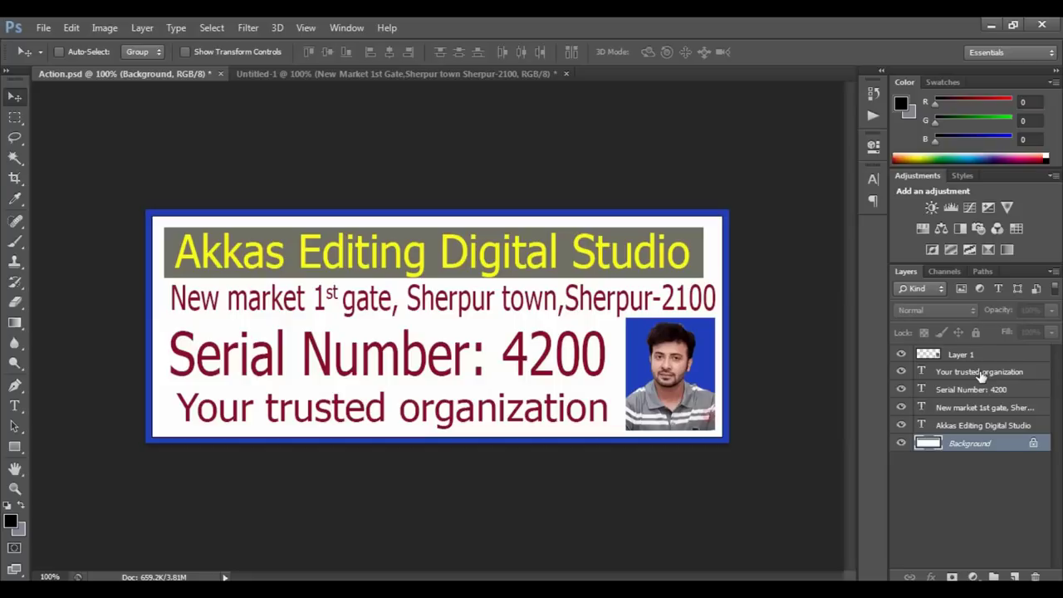
# Drag the 'Serial Number: 4200' and 'Your trusted organization' text layers from Action.psd onto the label.
pyautogui.click(972, 389)
pyautogui.moveTo(387, 353)
pyautogui.mouseDown()
pyautogui.moveTo(494, 368)
pyautogui.moveTo(592, 332)
pyautogui.mouseUp()
pyautogui.click(219, 75)
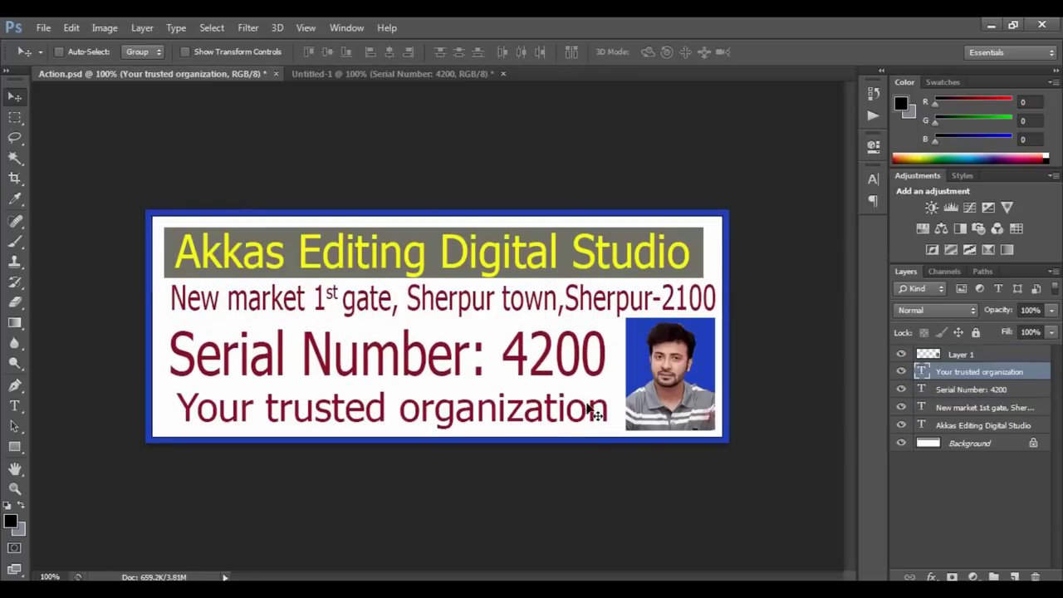
pyautogui.moveTo(595, 413); pyautogui.dragTo(593, 409)
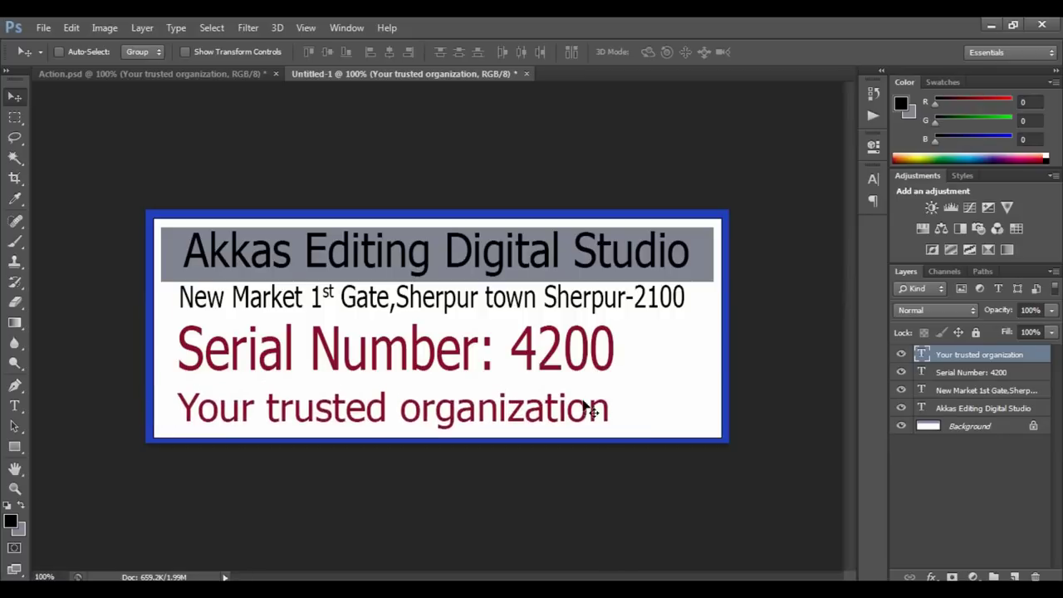
pyautogui.click(238, 74)
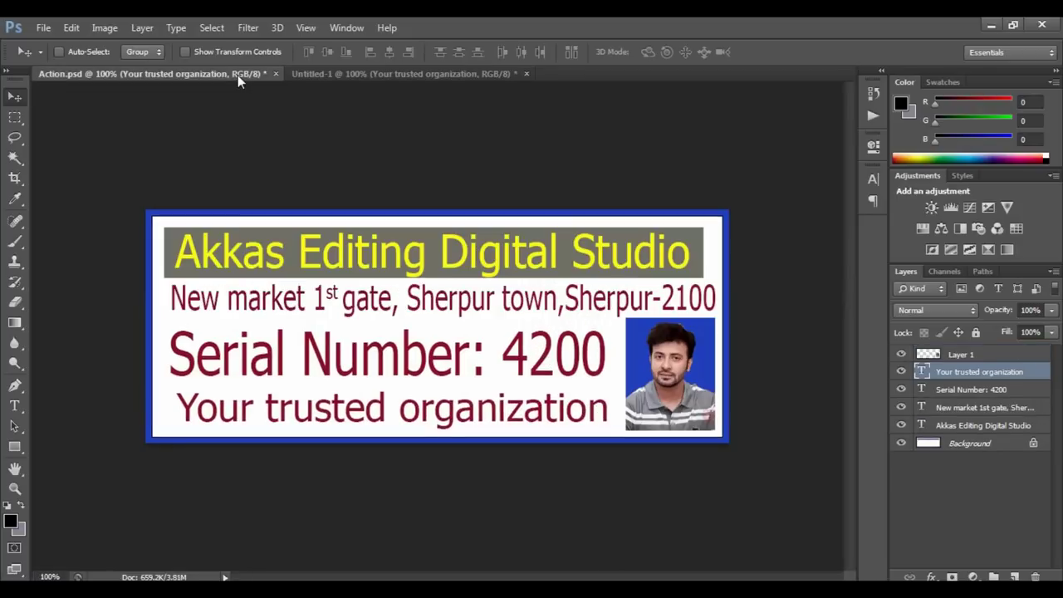
pyautogui.click(331, 71)
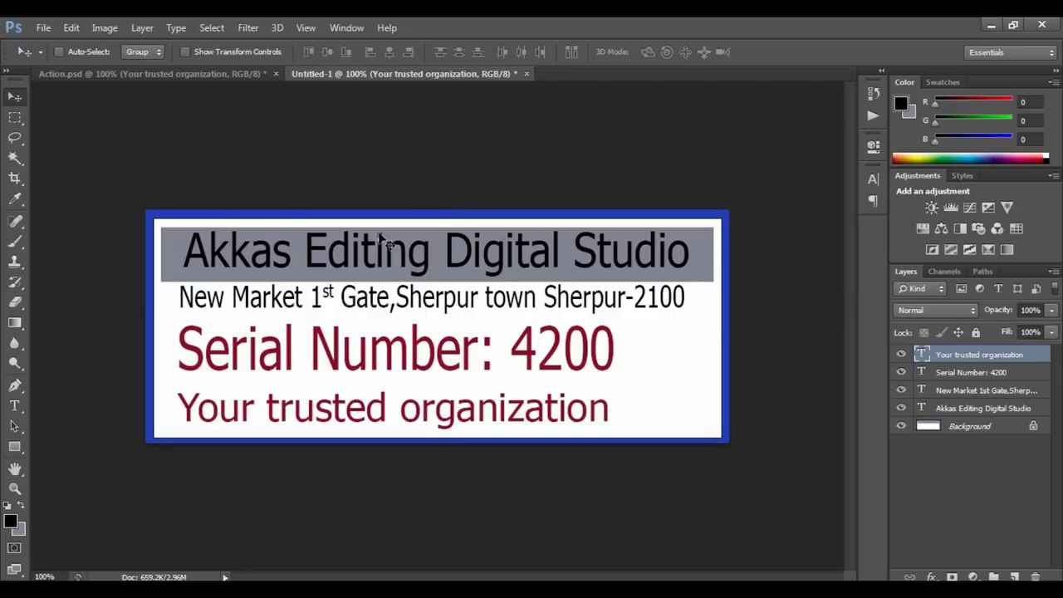
# Colour the 'Akkas Editing Digital Studio' heading yellow-green (d8f00f) and commit the edit.
pyautogui.press('t')
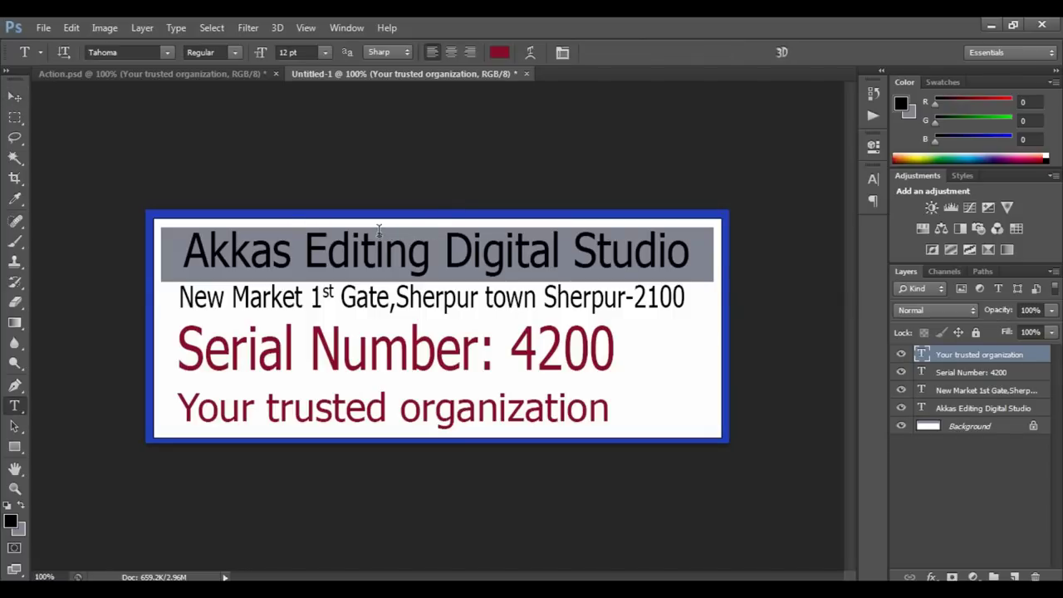
pyautogui.click(408, 249)
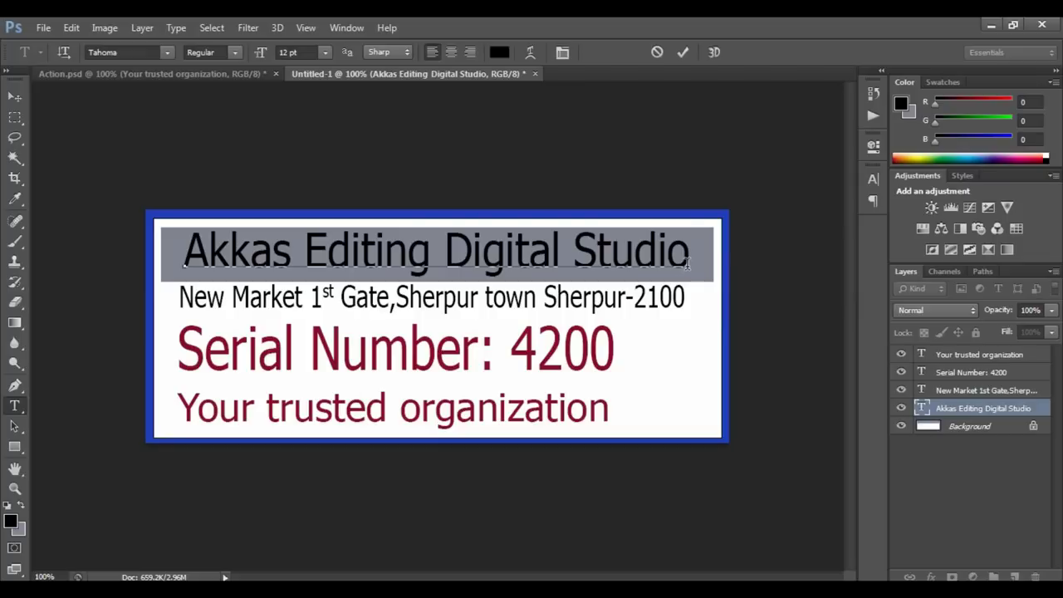
pyautogui.moveTo(690, 253); pyautogui.dragTo(180, 254)
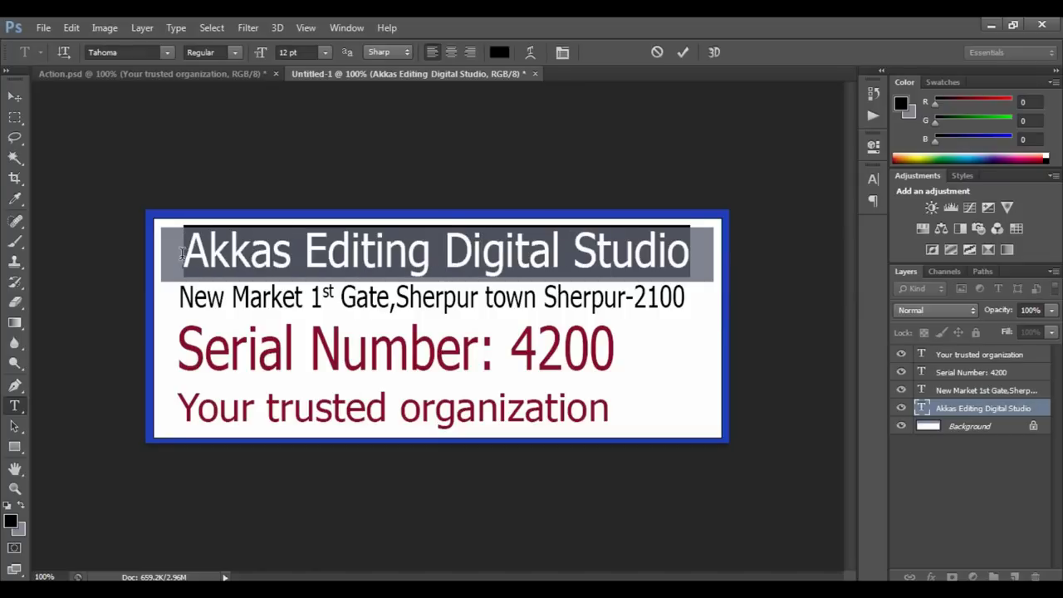
pyautogui.click(499, 52)
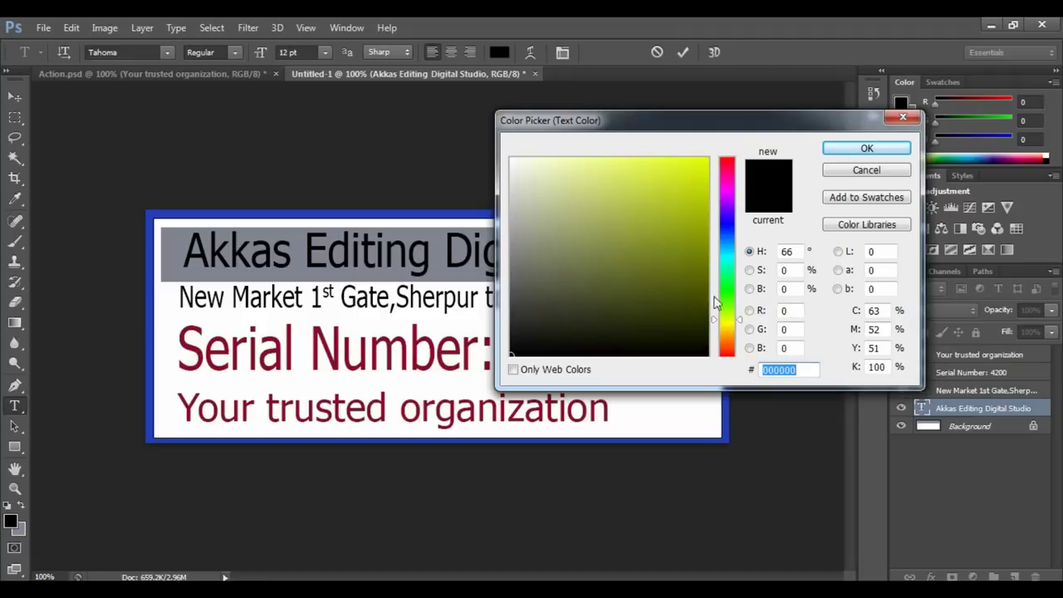
pyautogui.click(696, 170)
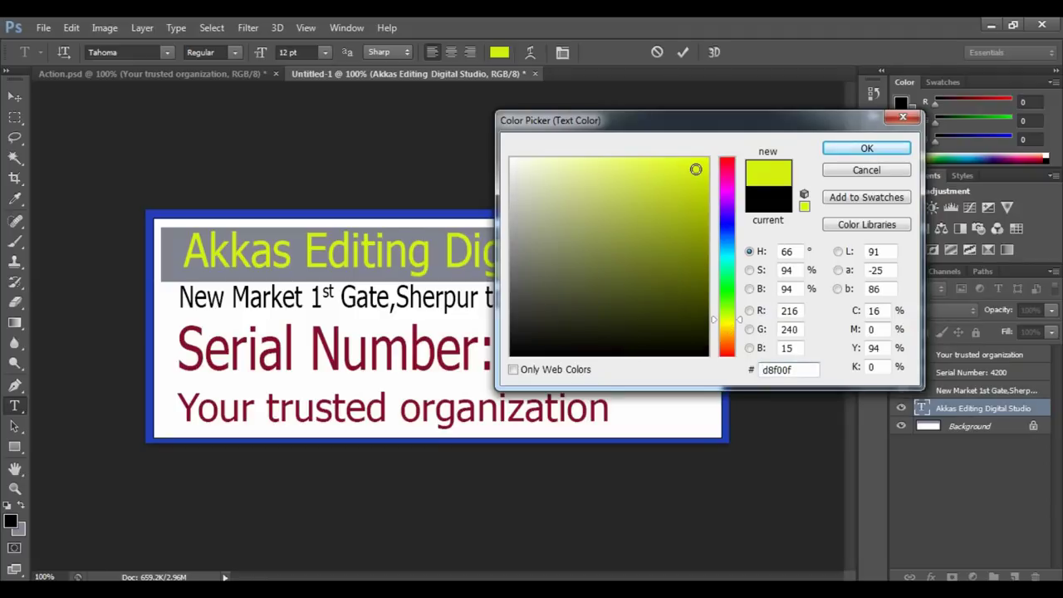
pyautogui.click(861, 150)
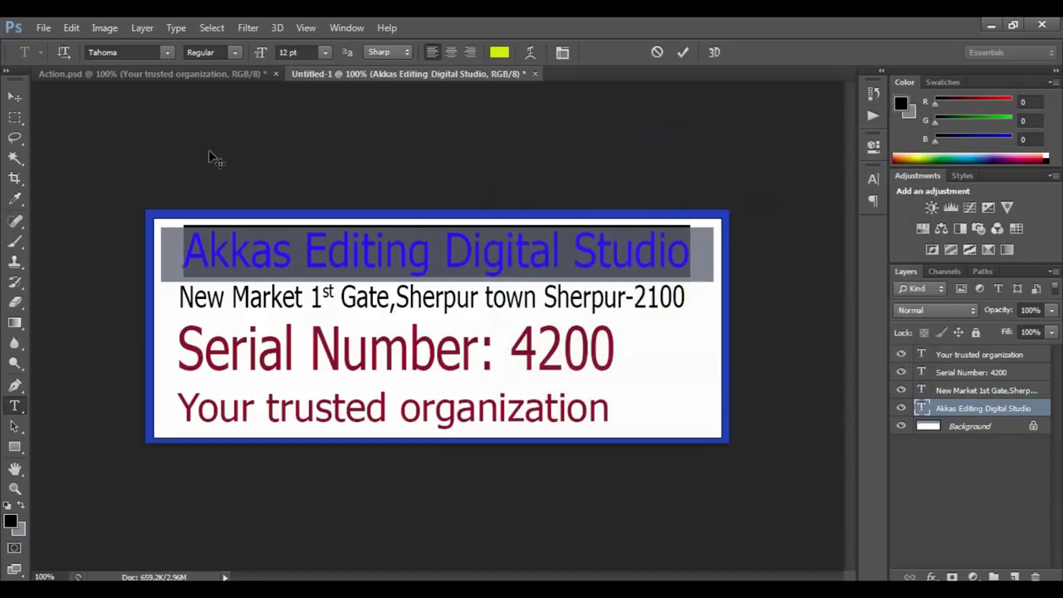
pyautogui.click(17, 98)
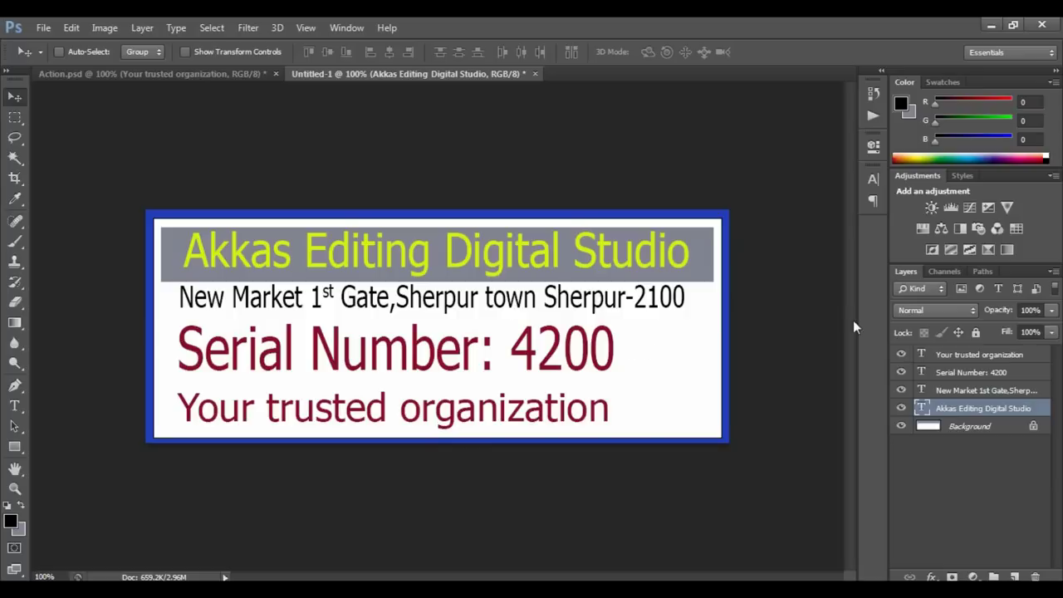
# Nudge the Serial Number line slightly left and open the photo 40027.jpg.
pyautogui.click(950, 372)
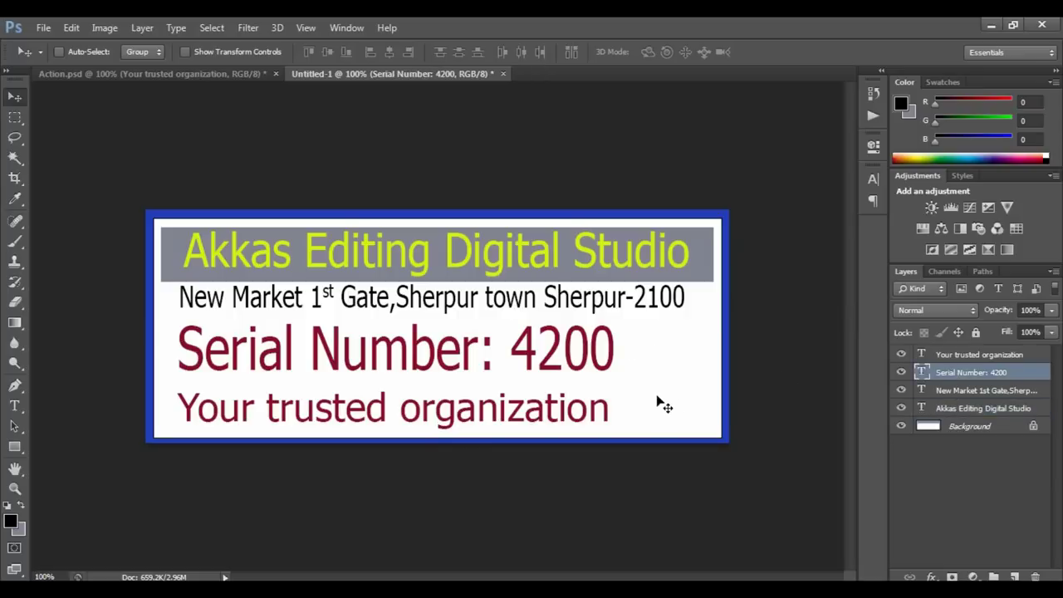
pyautogui.moveTo(591, 375); pyautogui.dragTo(585, 374)
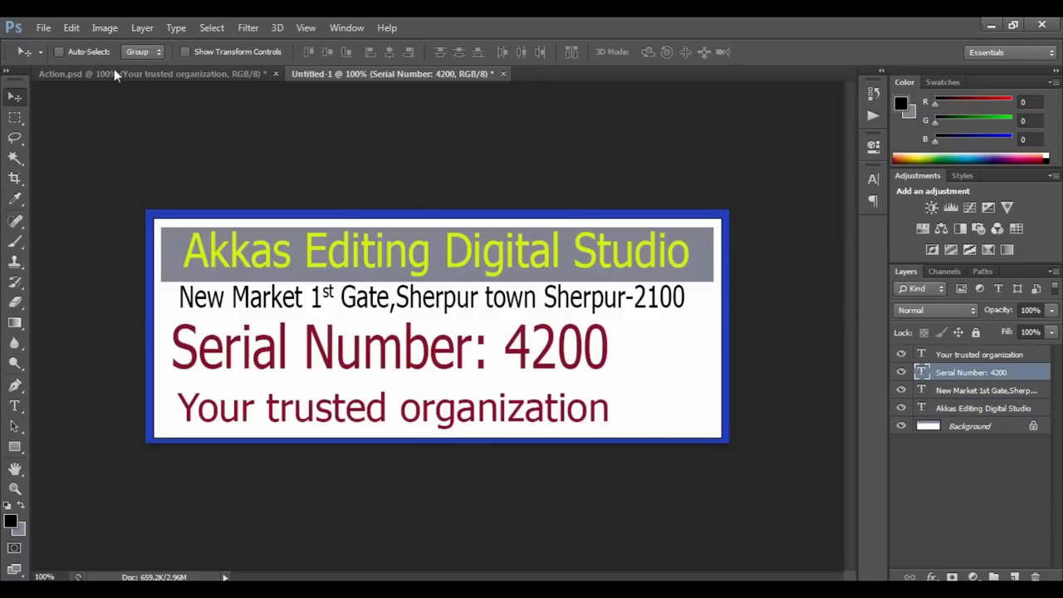
pyautogui.click(45, 29)
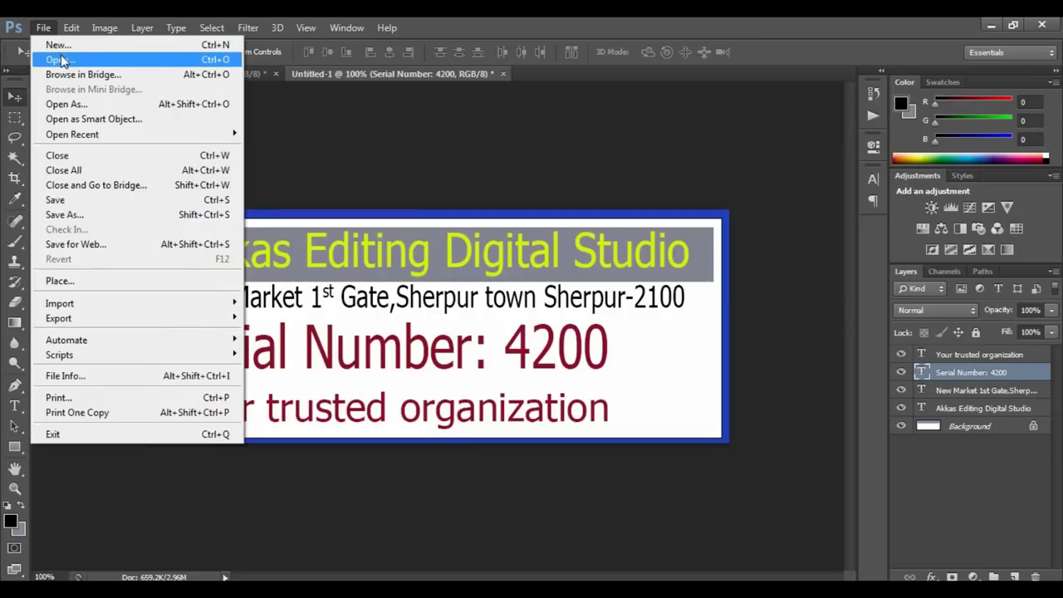
pyautogui.click(61, 55)
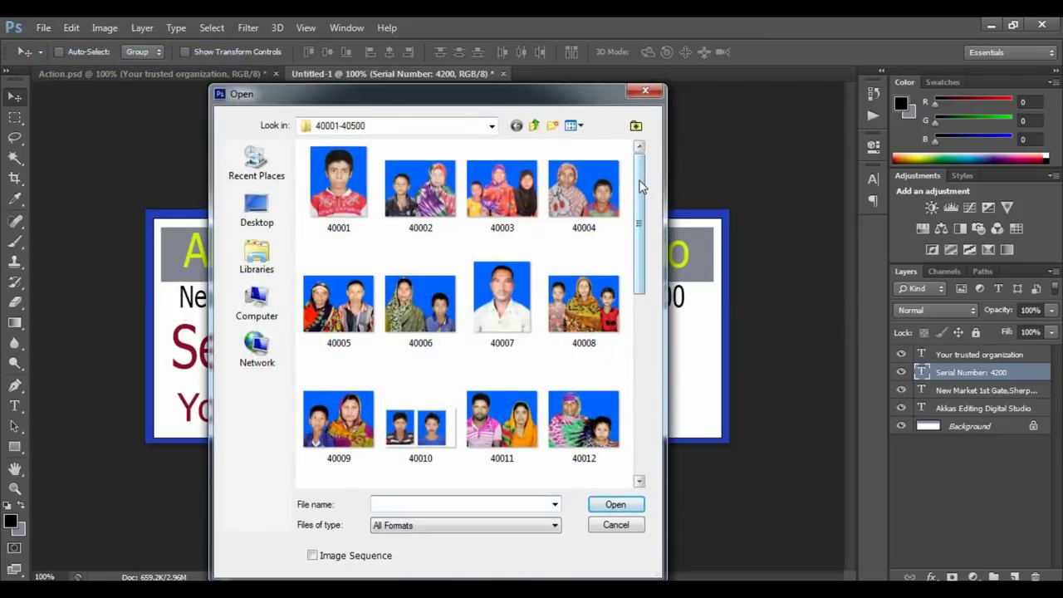
pyautogui.moveTo(643, 190); pyautogui.dragTo(652, 393)
pyautogui.doubleClick(465, 417)
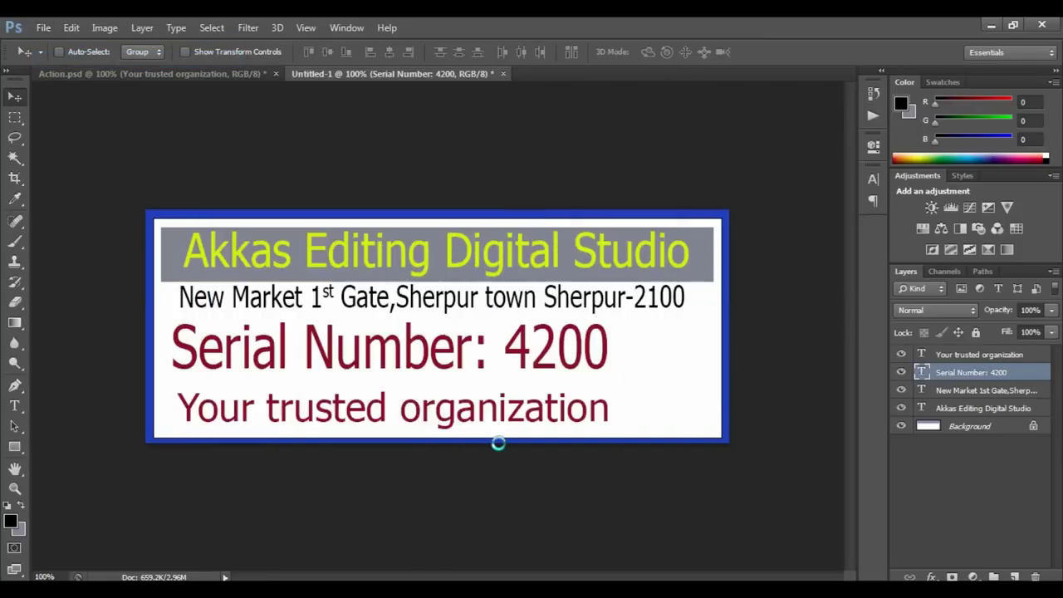
pyautogui.moveTo(440, 329); pyautogui.dragTo(336, 77)
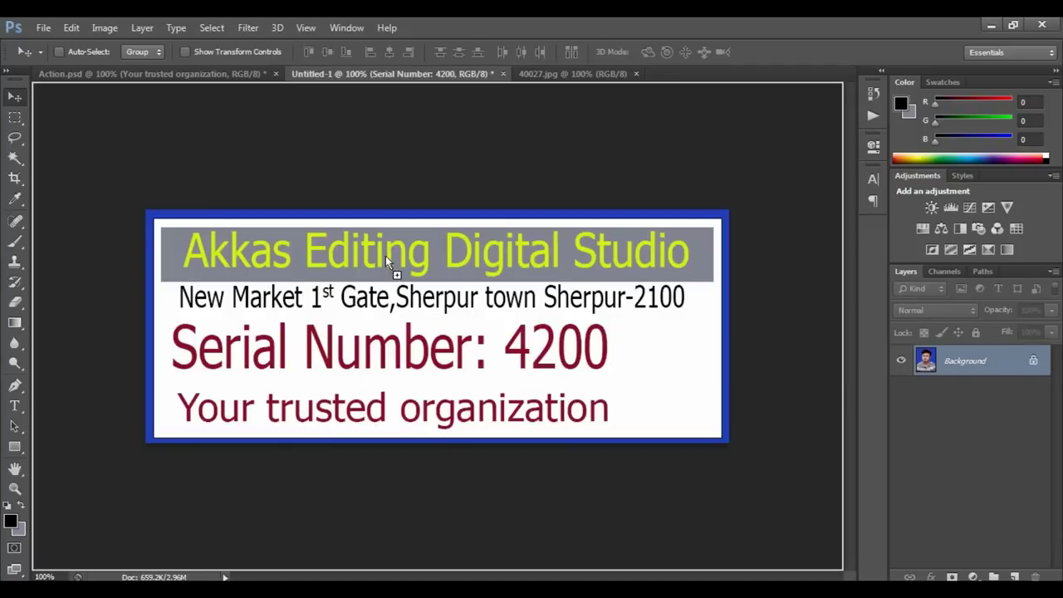
# Place the 40027 photo on the label as Layer 1, scaled to about 25%.
pyautogui.moveTo(334, 74)
pyautogui.mouseDown()
pyautogui.moveTo(532, 304)
pyautogui.moveTo(432, 283)
pyautogui.mouseUp()
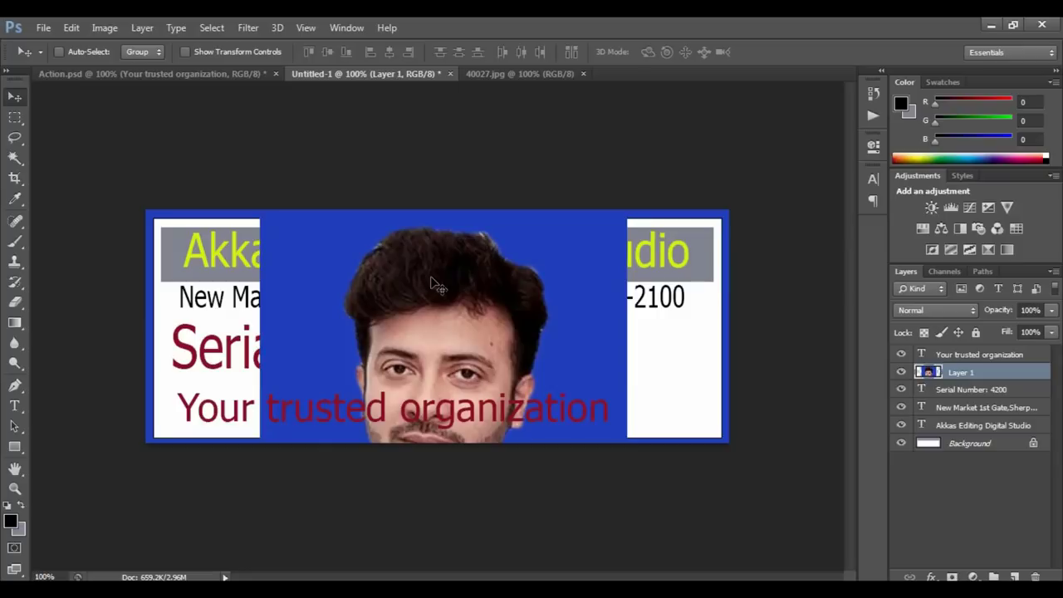
pyautogui.hotkey('ctrl', 't')
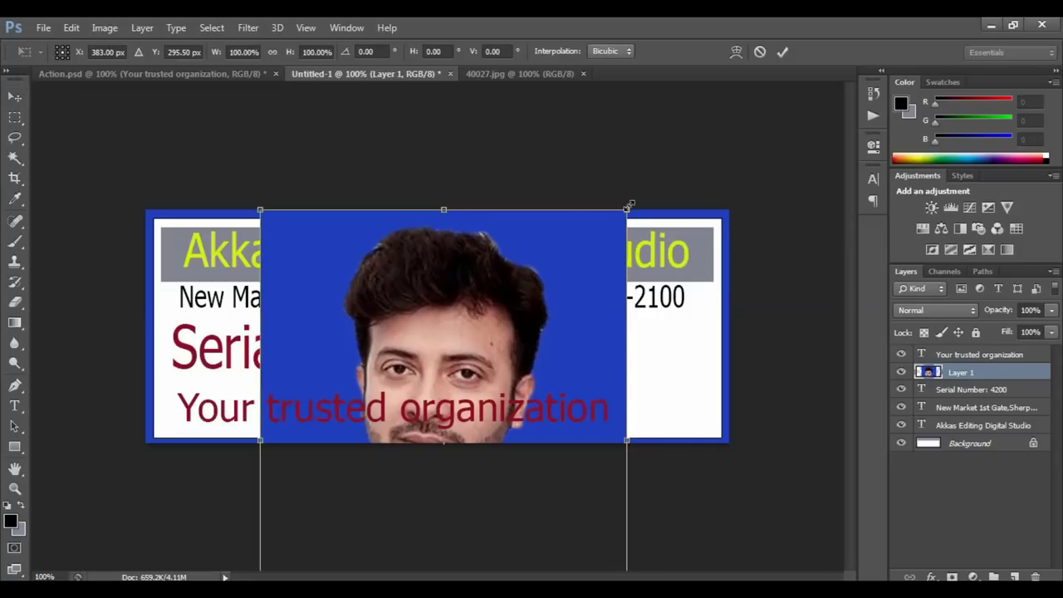
pyautogui.moveTo(627, 210); pyautogui.dragTo(530, 324)
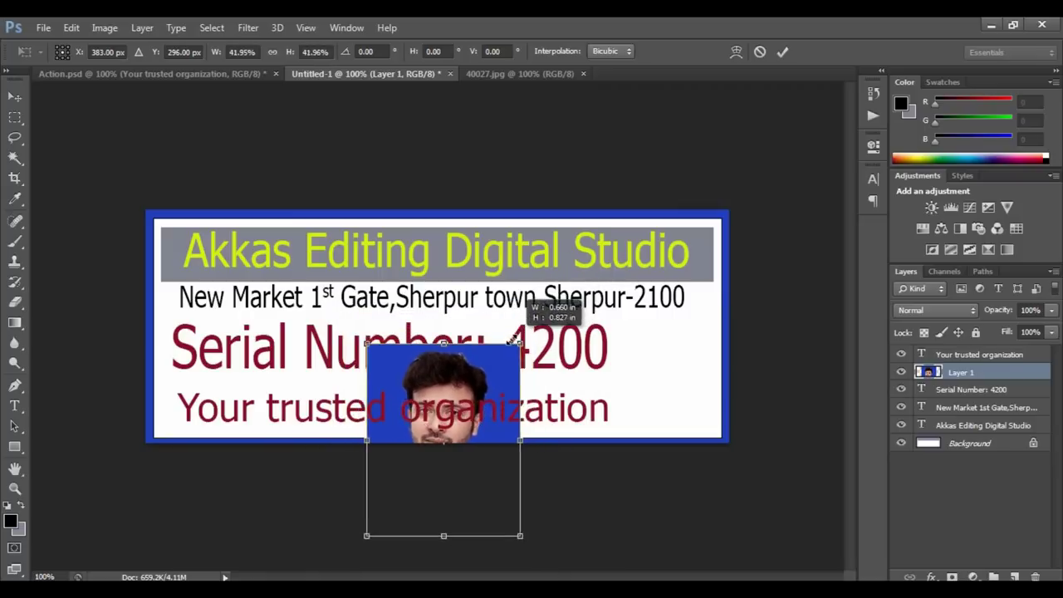
pyautogui.moveTo(530, 324)
pyautogui.mouseDown()
pyautogui.moveTo(498, 371)
pyautogui.moveTo(692, 328)
pyautogui.mouseUp()
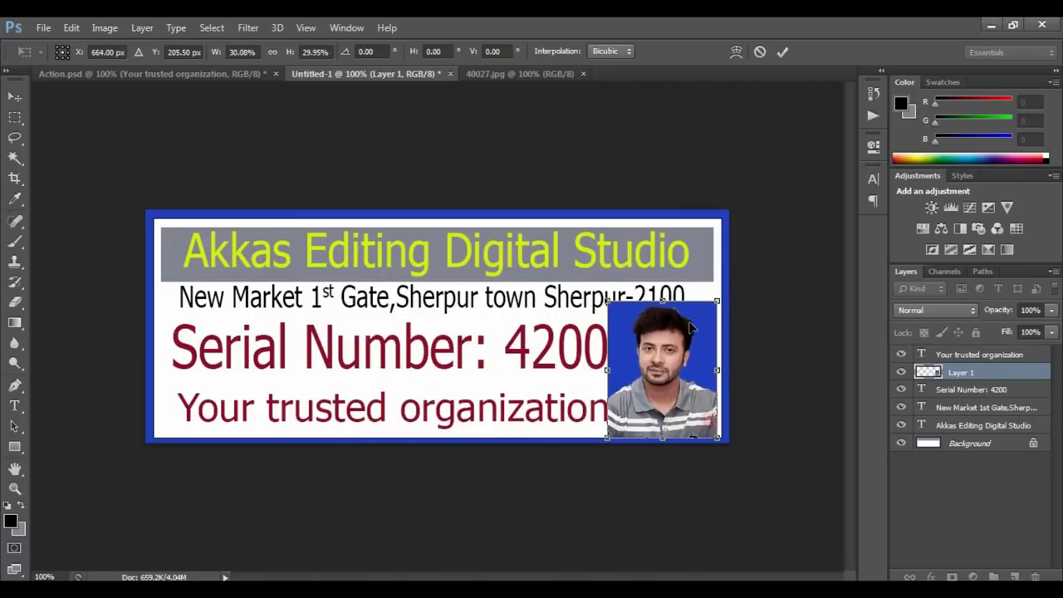
pyautogui.moveTo(716, 302); pyautogui.dragTo(708, 313)
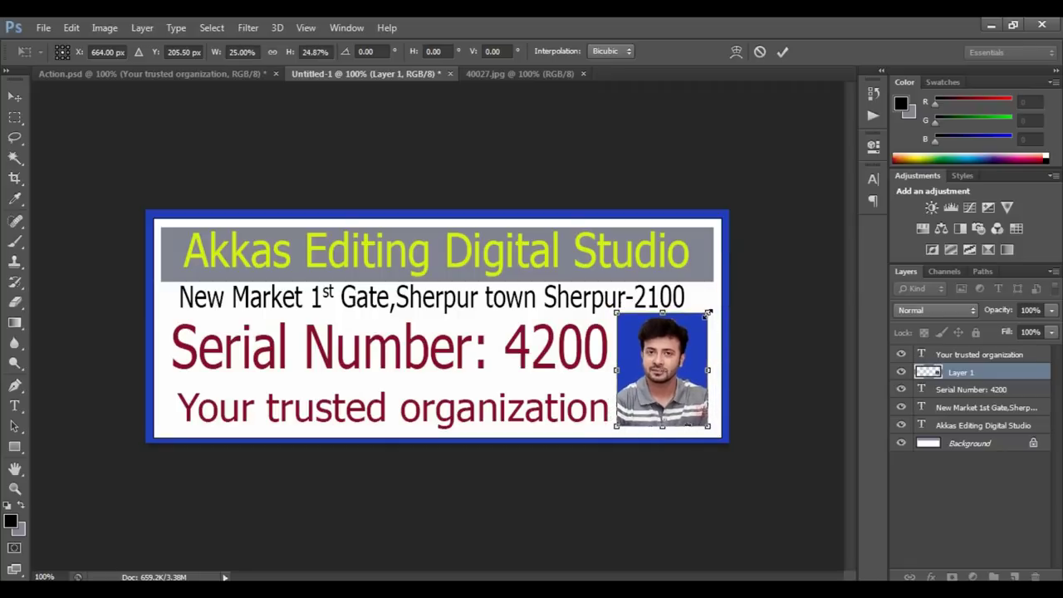
pyautogui.press('Return')
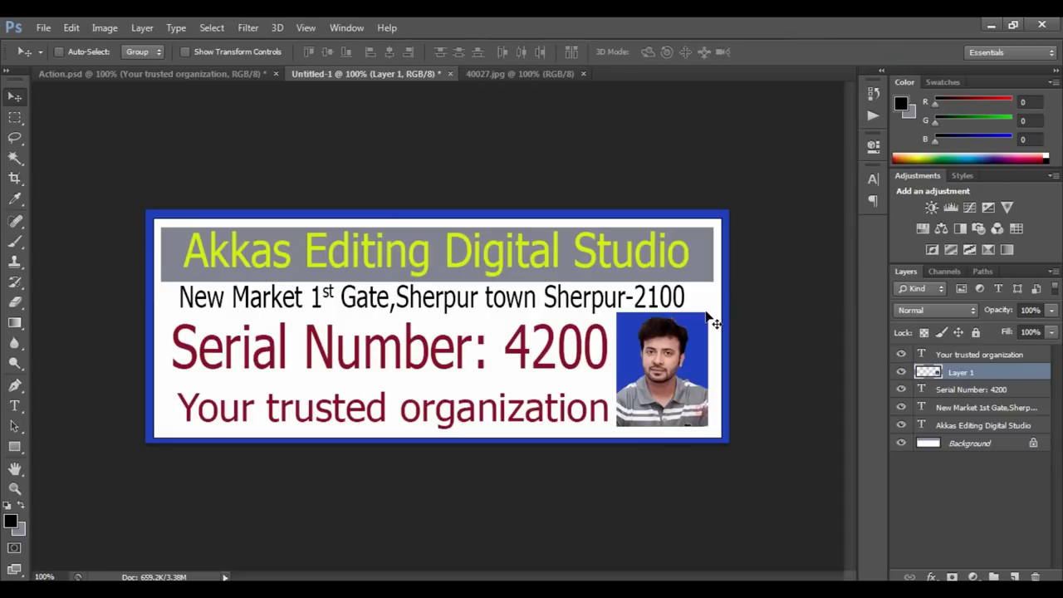
# Save the card to the Desktop as 001.psd with the default Photoshop format options.
pyautogui.hotkey('ctrl', 'shift', 's')
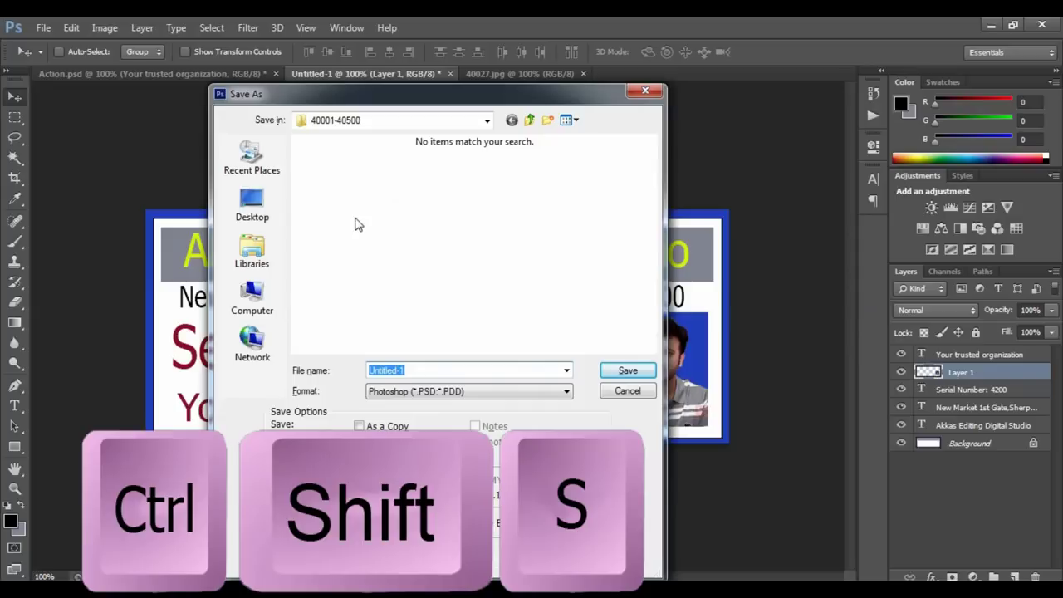
pyautogui.click(264, 205)
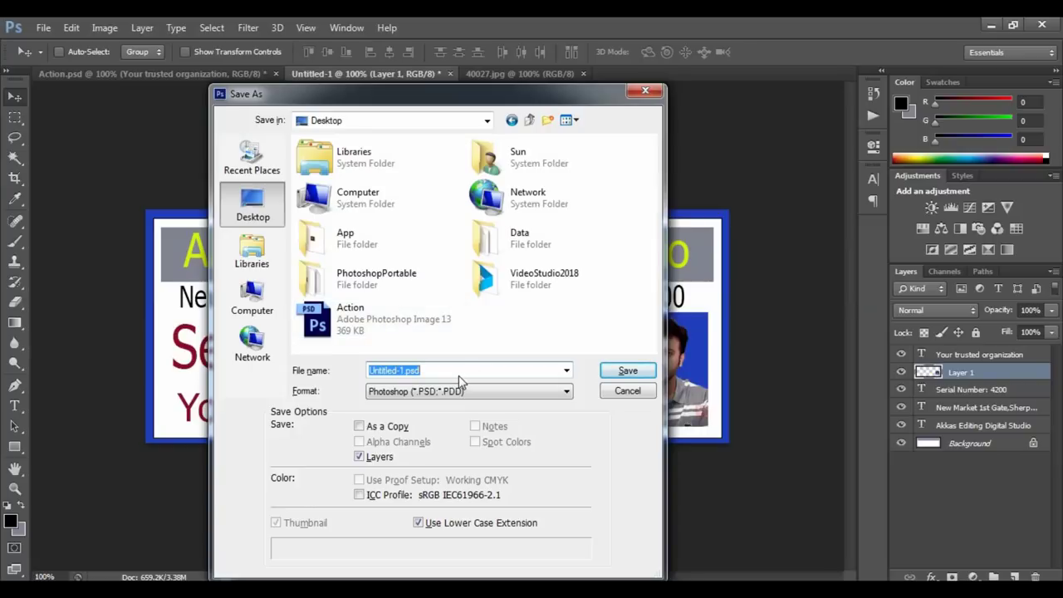
pyautogui.write('001')
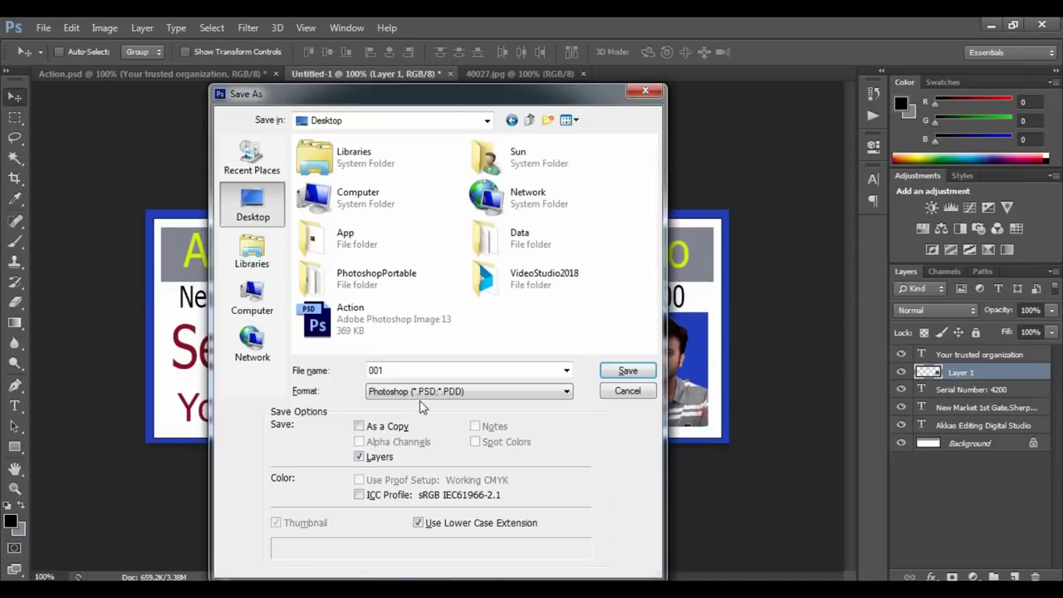
pyautogui.click(627, 371)
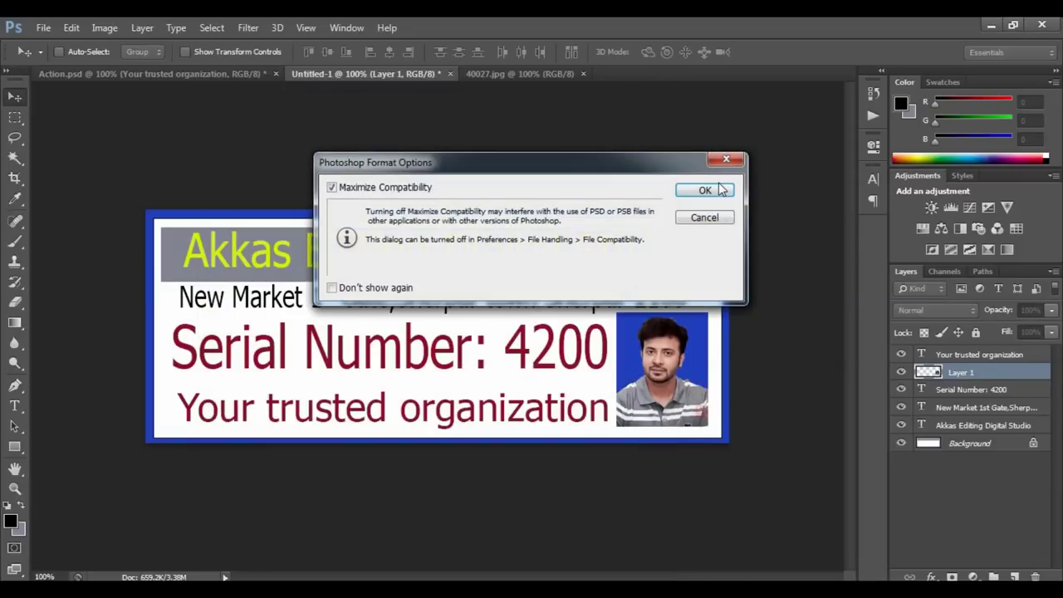
pyautogui.click(704, 190)
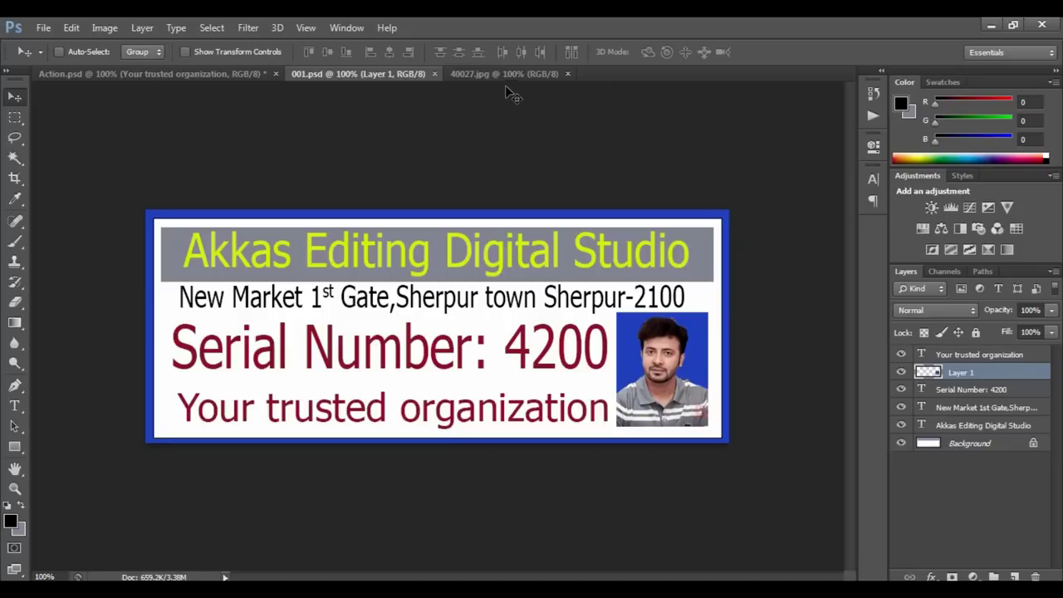
# Close 001.psd, then close Action.psd without saving its changes.
pyautogui.click(434, 73)
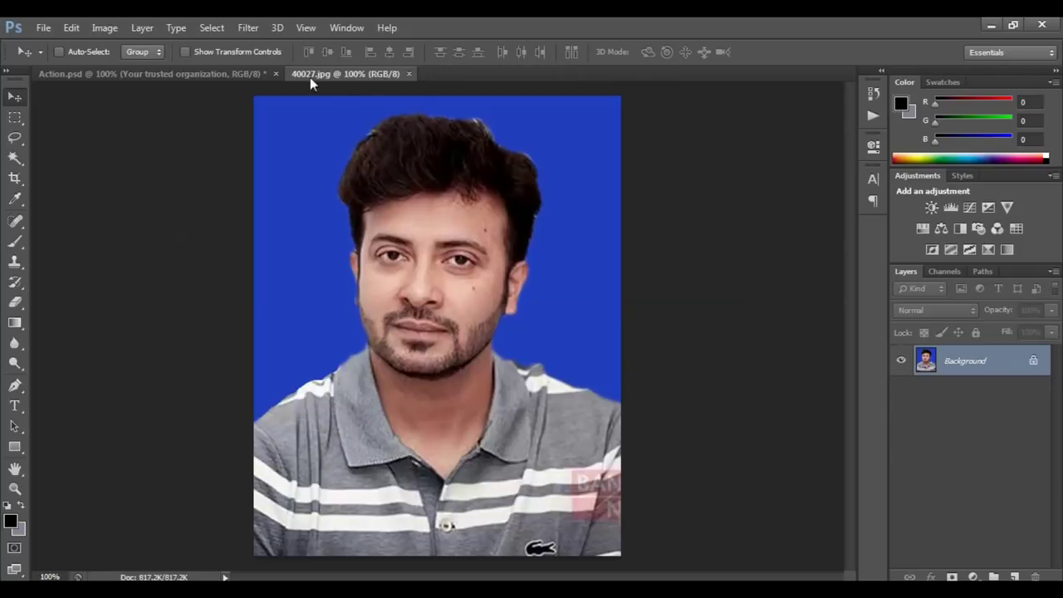
pyautogui.click(276, 73)
pyautogui.click(276, 73)
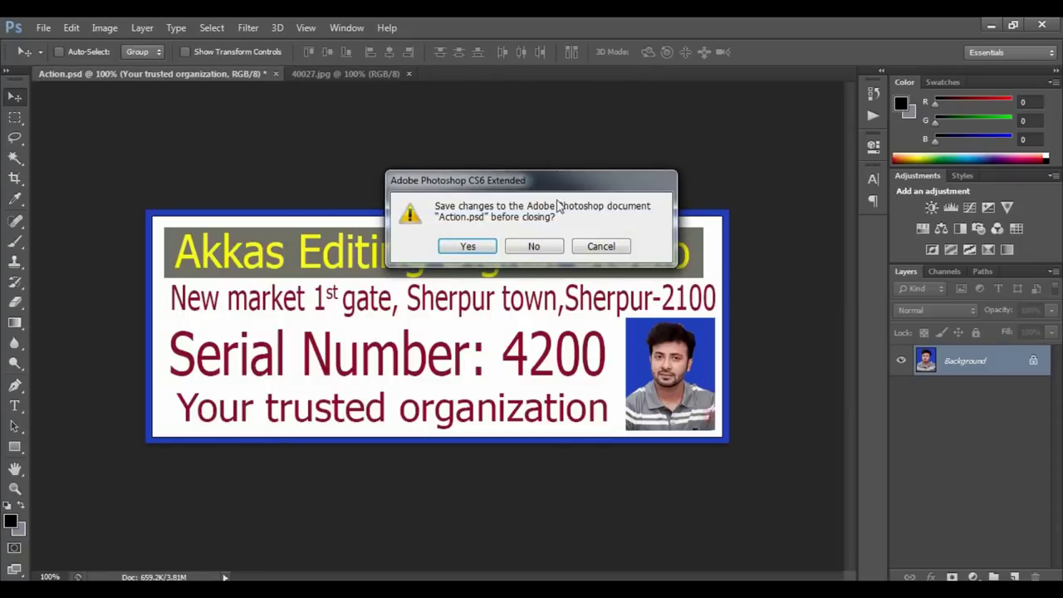
pyautogui.click(534, 246)
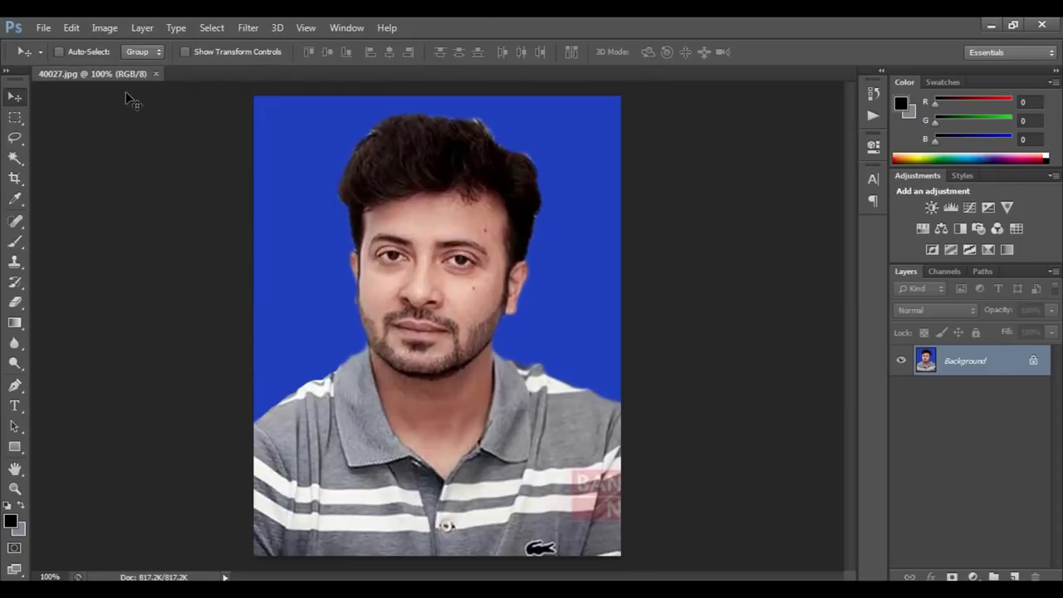
# Reopen the saved 001.psd template from the Desktop.
pyautogui.click(40, 30)
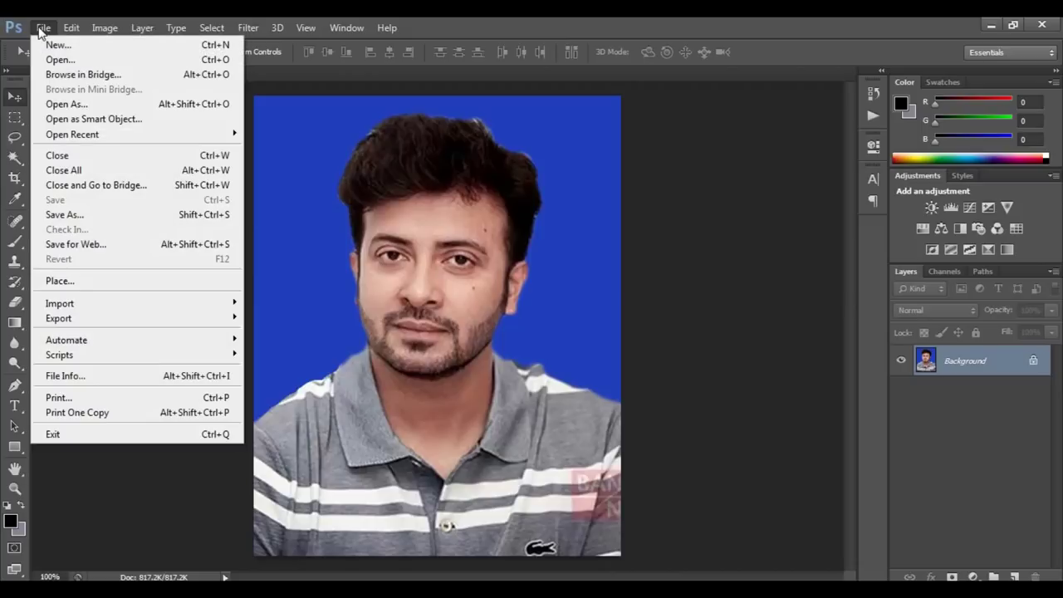
pyautogui.click(64, 61)
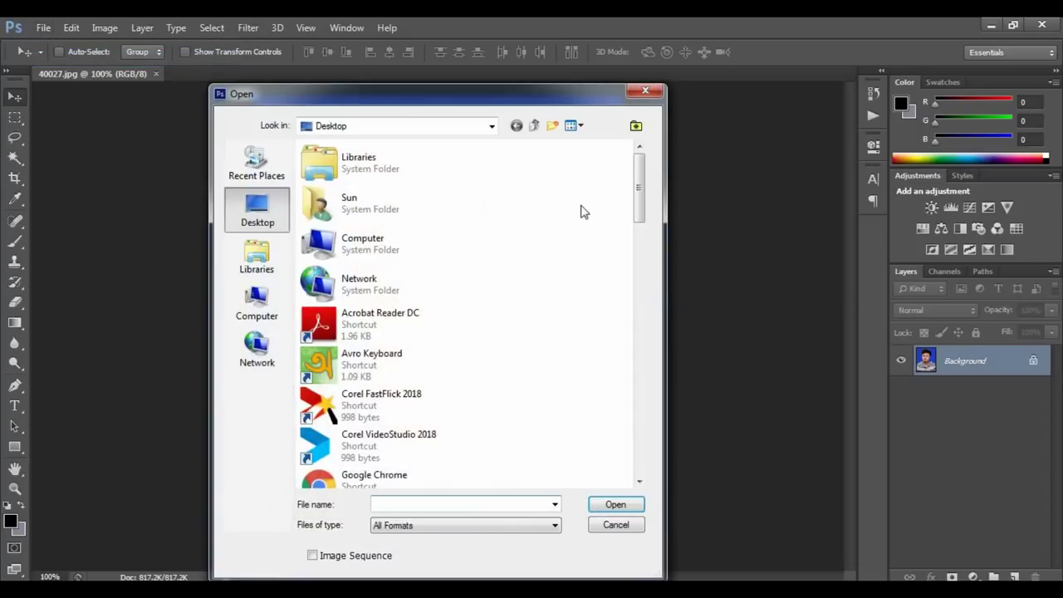
pyautogui.moveTo(639, 174); pyautogui.dragTo(645, 264)
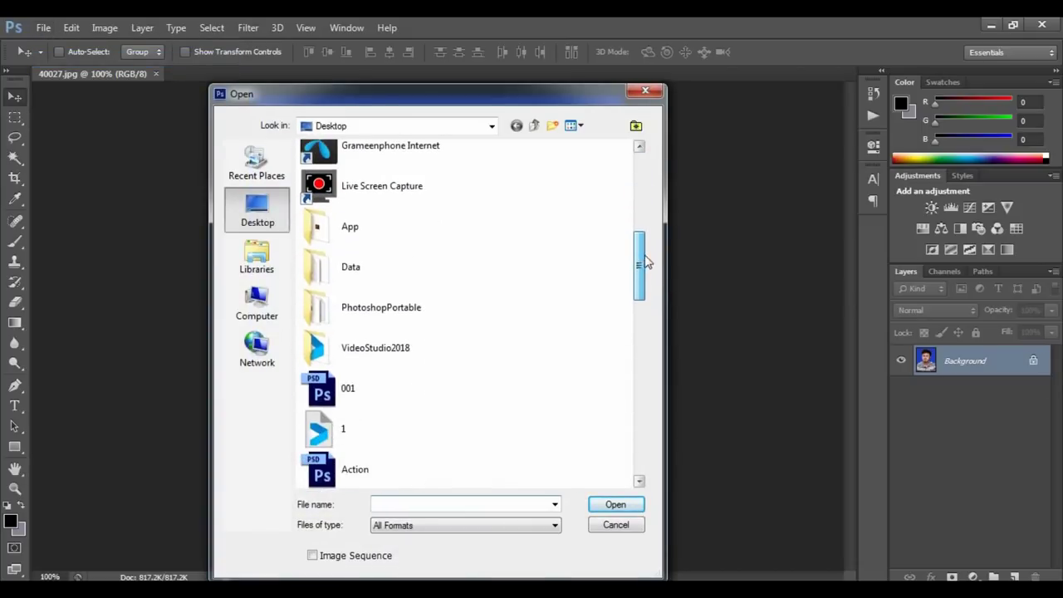
pyautogui.doubleClick(378, 392)
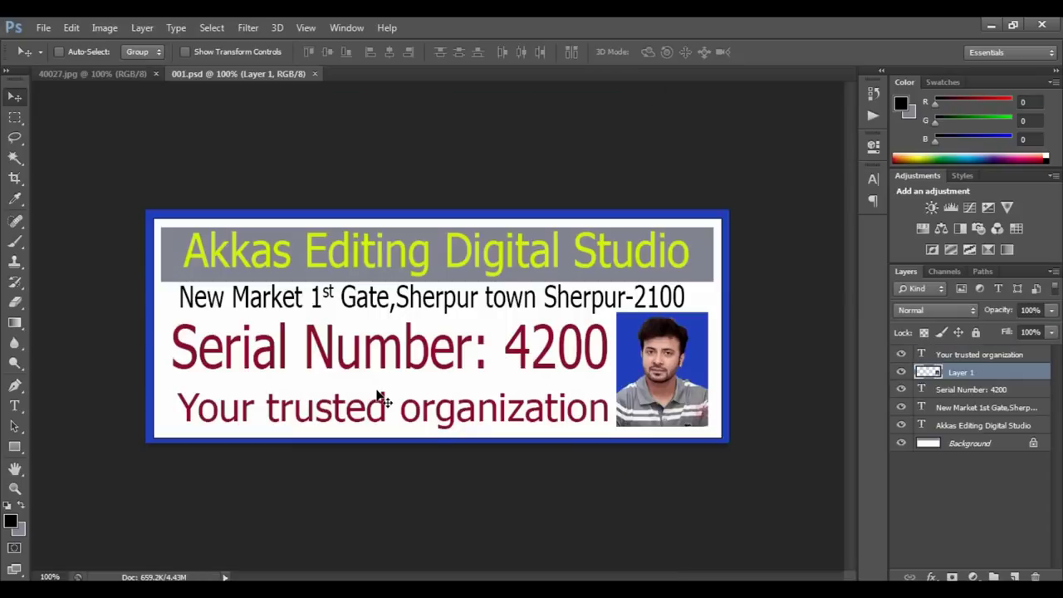
pyautogui.click(44, 28)
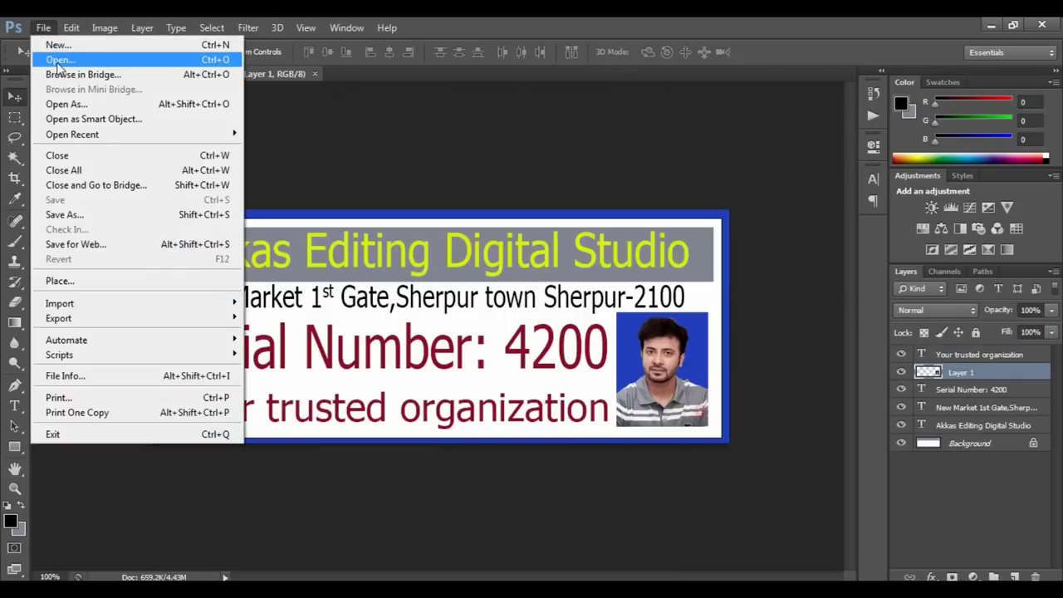
pyautogui.click(55, 60)
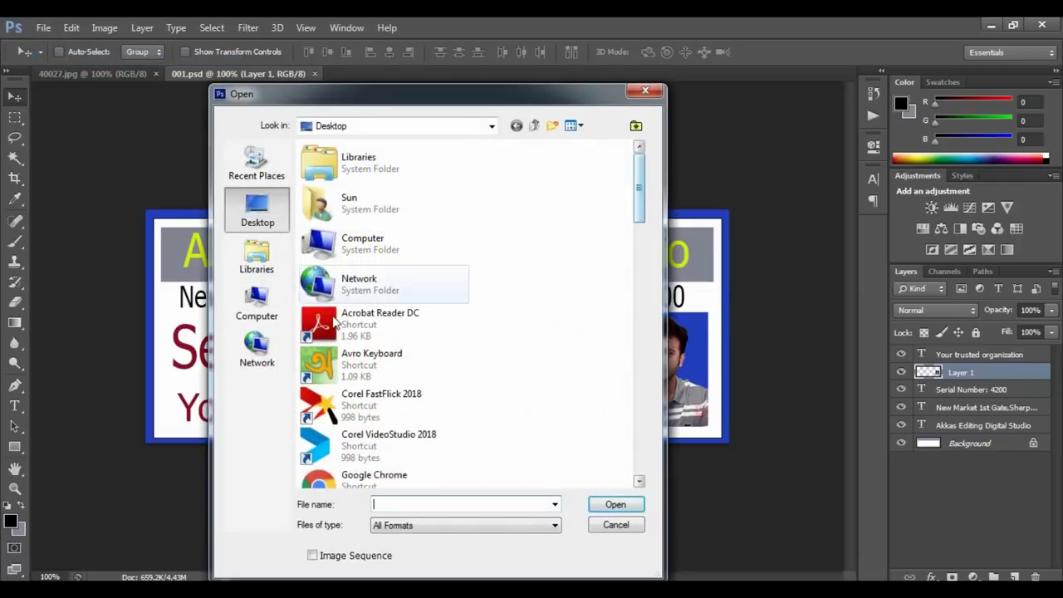
pyautogui.click(284, 309)
pyautogui.doubleClick(415, 218)
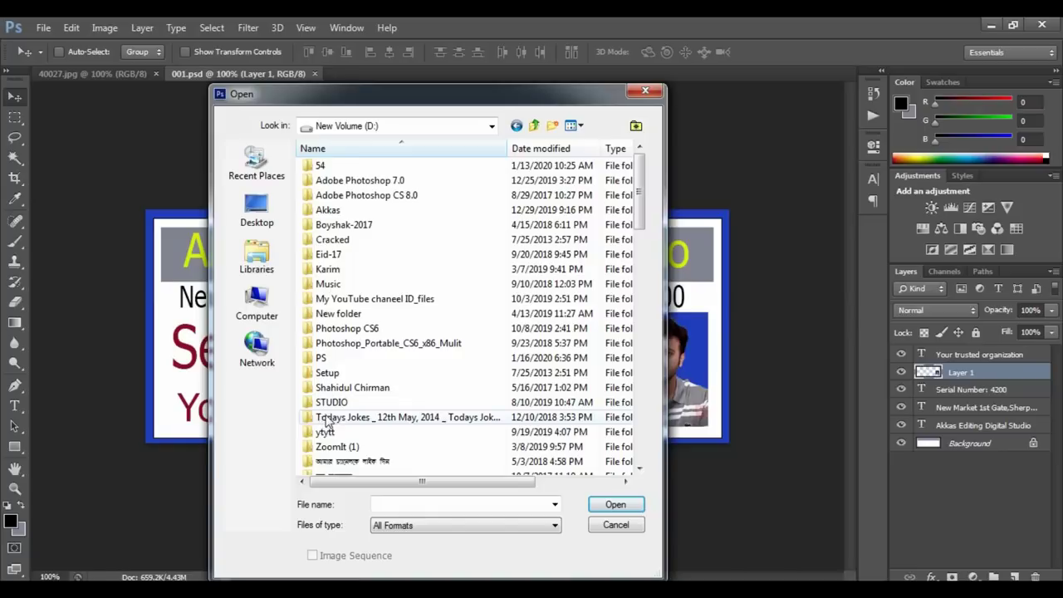
pyautogui.click(336, 405)
pyautogui.doubleClick(336, 405)
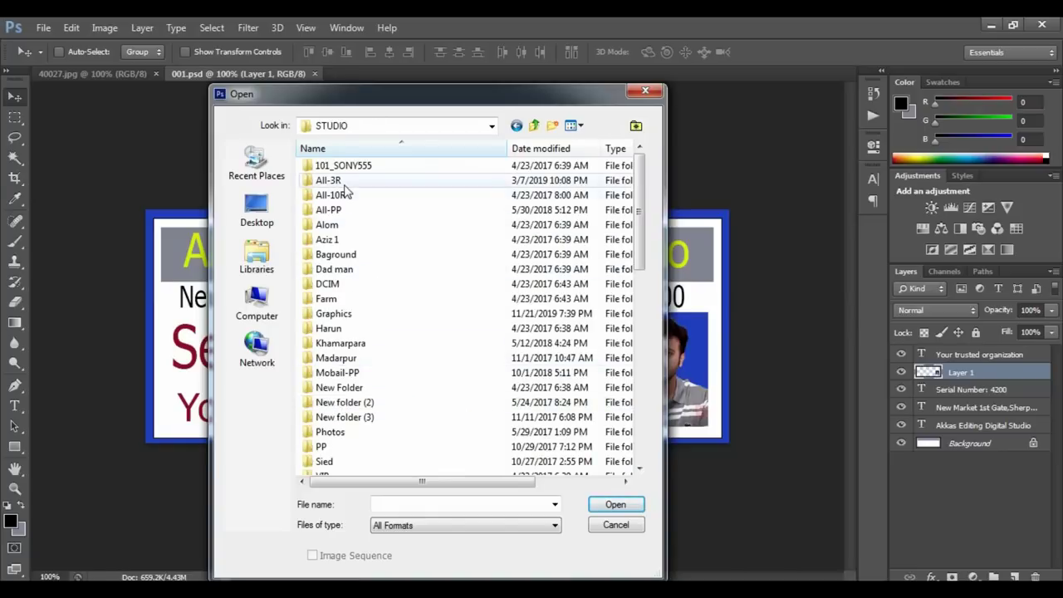
pyautogui.doubleClick(336, 211)
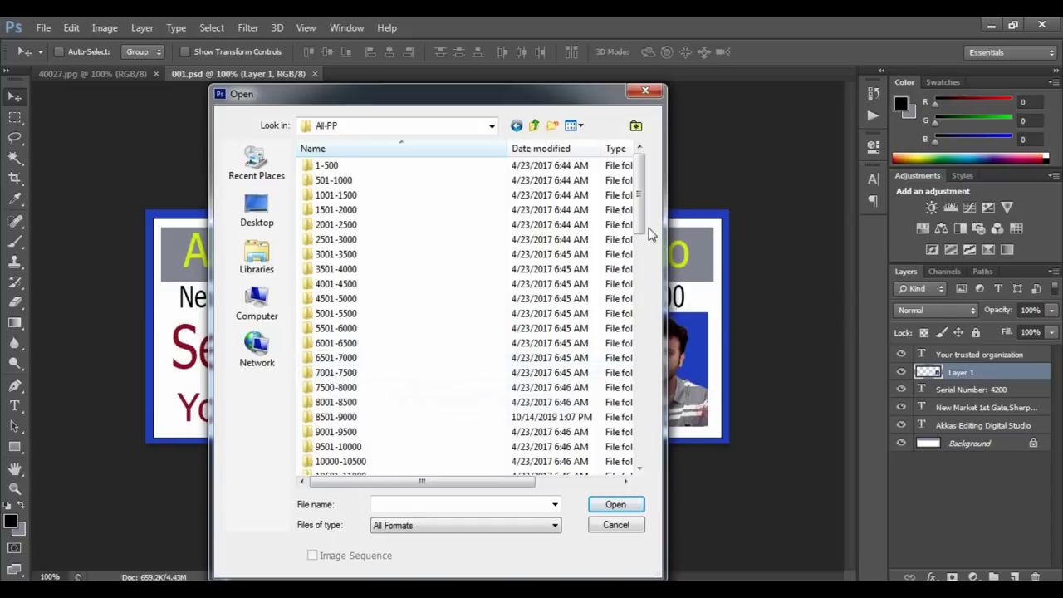
pyautogui.moveTo(640, 203); pyautogui.dragTo(619, 422)
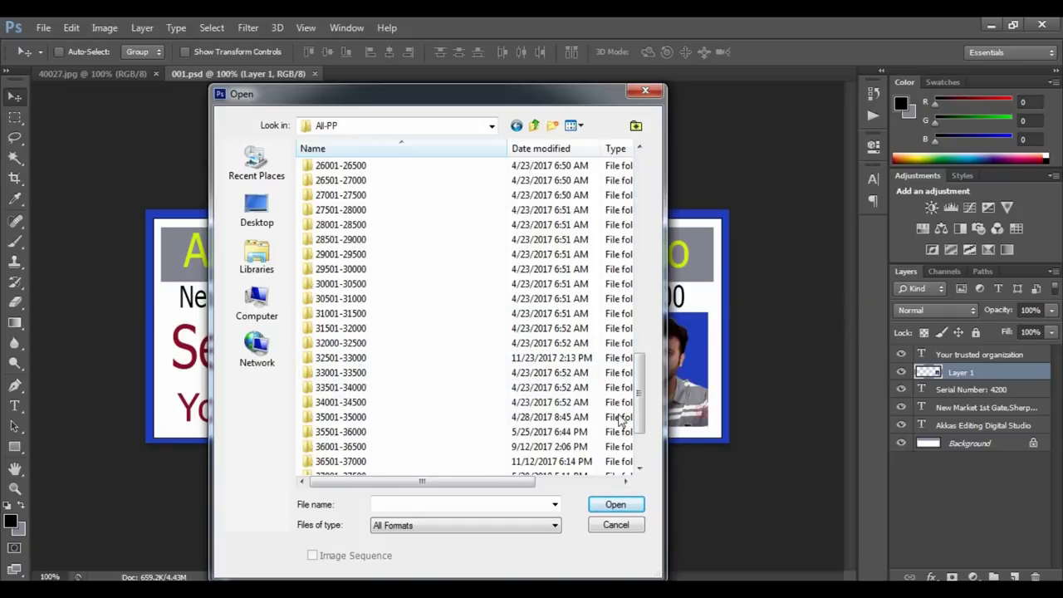
pyautogui.doubleClick(345, 447)
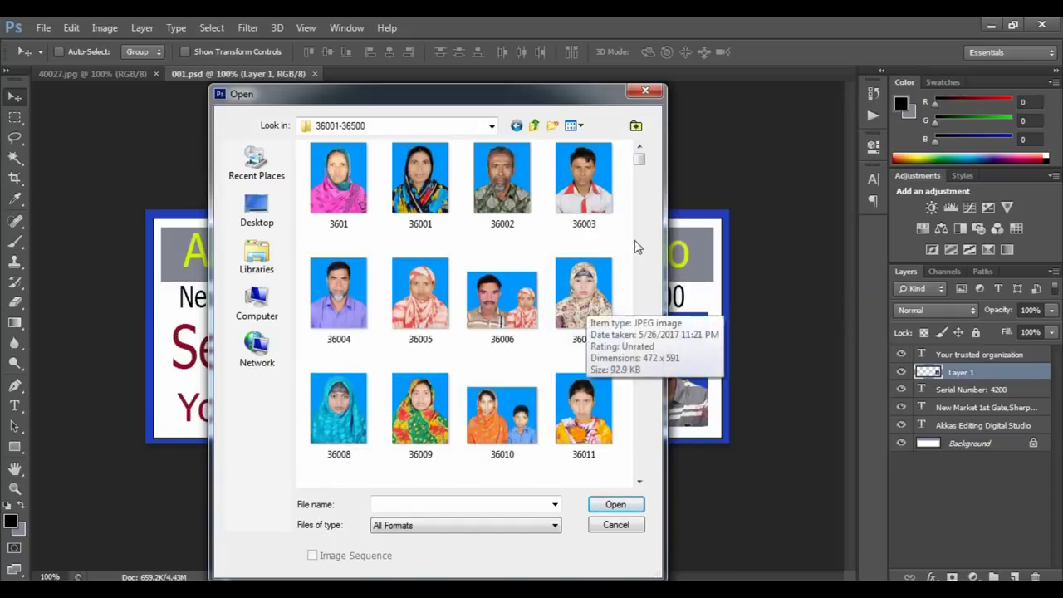
pyautogui.moveTo(339, 295)
pyautogui.doubleClick(364, 310)
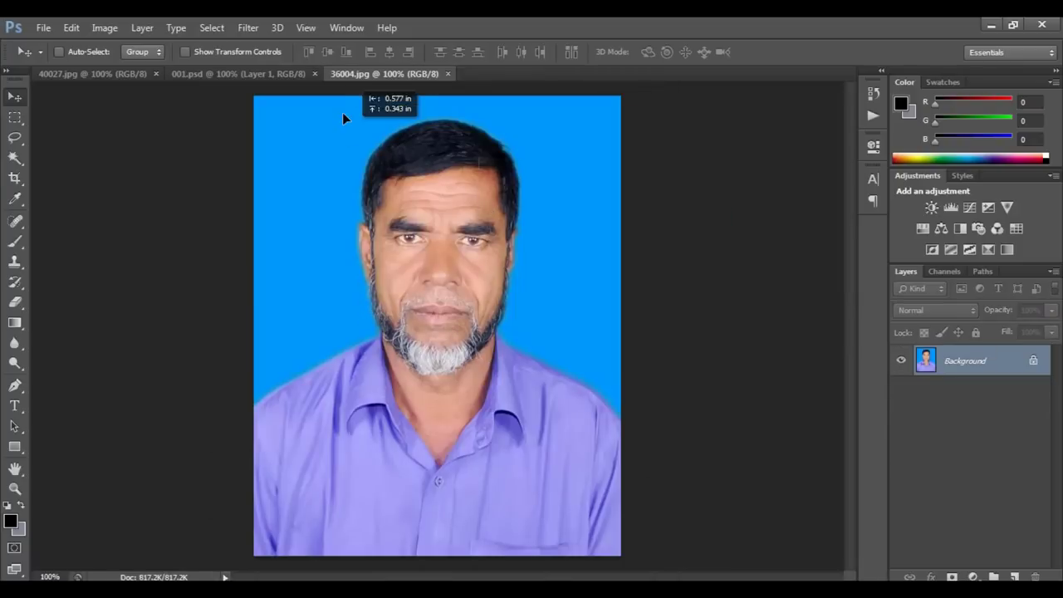
pyautogui.click(204, 79)
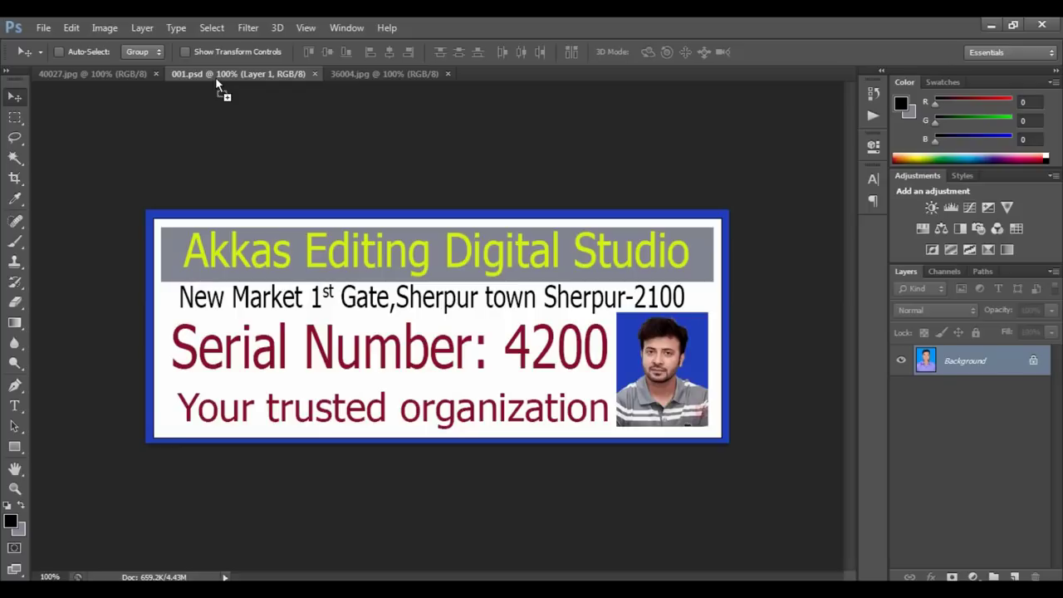
# Add the 36004 photo as Layer 2, hide Layer 1, and fit it into the photo slot.
pyautogui.moveTo(166, 93)
pyautogui.mouseDown()
pyautogui.moveTo(274, 259)
pyautogui.moveTo(423, 292)
pyautogui.mouseUp()
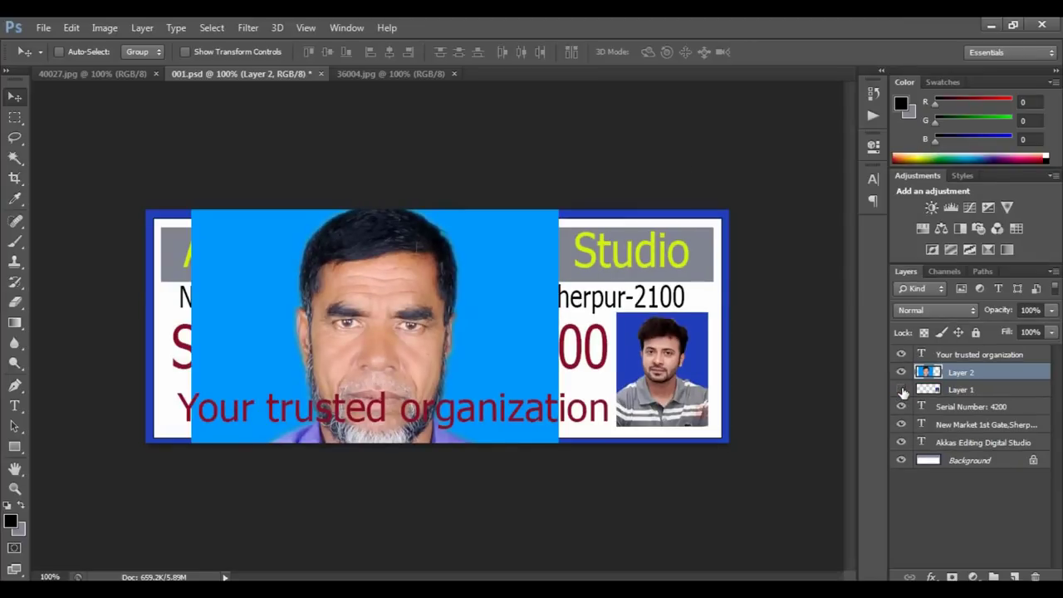
pyautogui.click(901, 389)
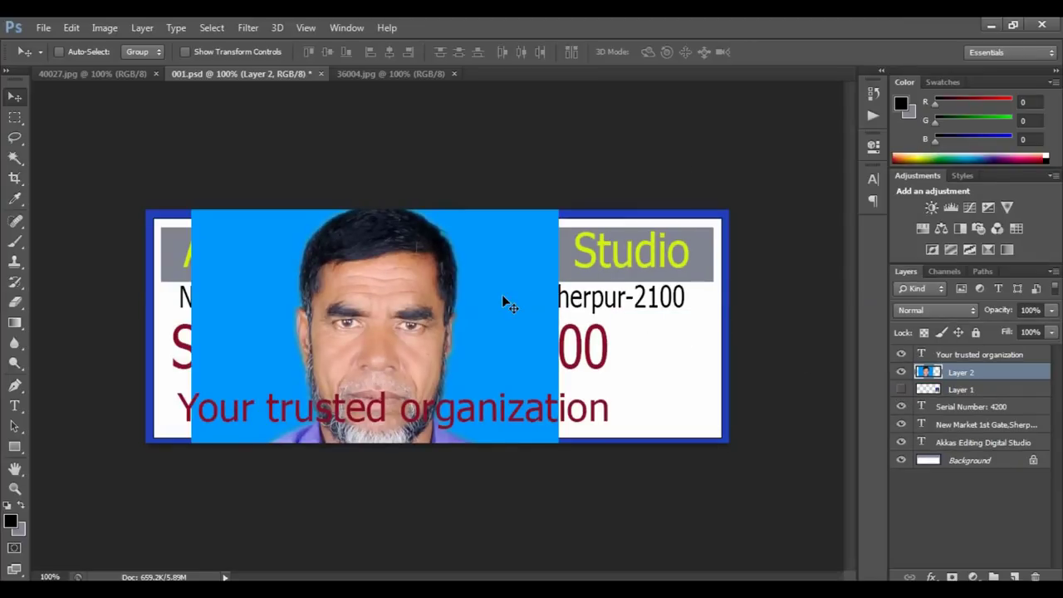
pyautogui.hotkey('ctrl', 't')
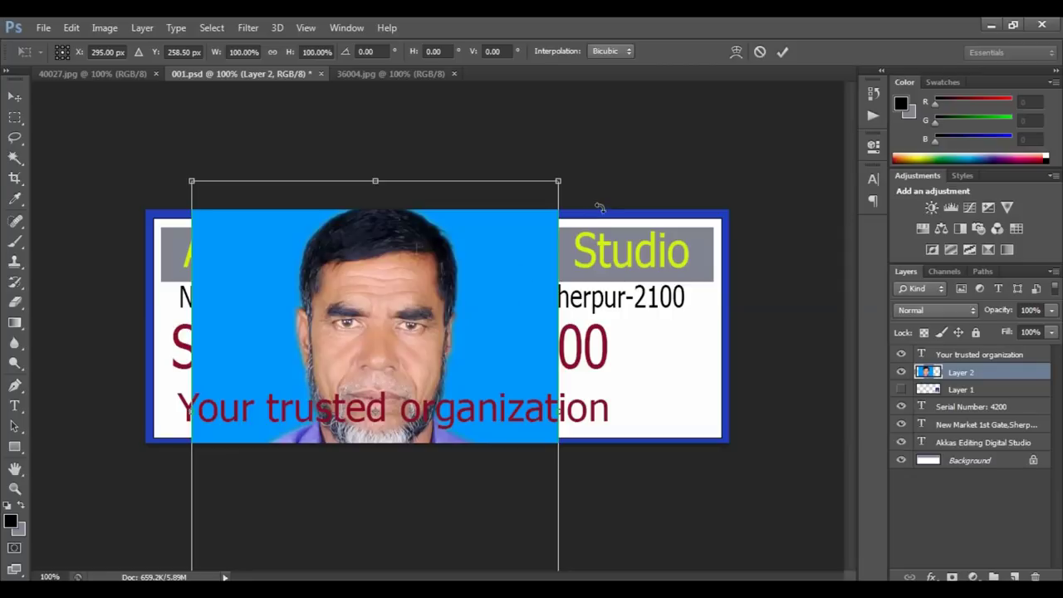
pyautogui.moveTo(562, 183)
pyautogui.mouseDown()
pyautogui.moveTo(440, 343)
pyautogui.moveTo(677, 286)
pyautogui.moveTo(616, 366)
pyautogui.moveTo(707, 324)
pyautogui.mouseUp()
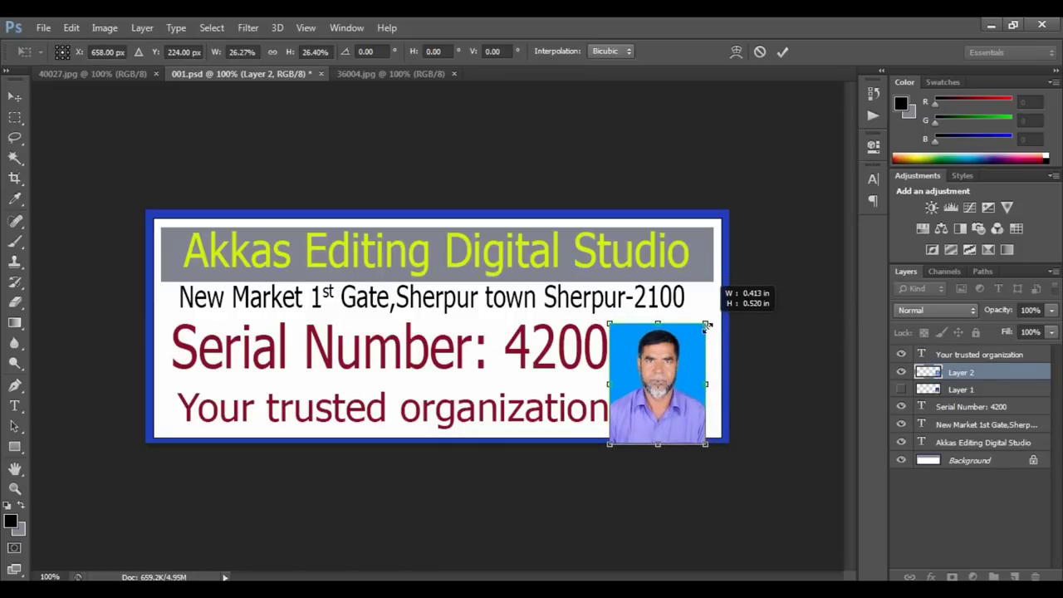
pyautogui.press('Return')
pyautogui.moveTo(680, 347); pyautogui.dragTo(686, 338)
pyautogui.press('Right')
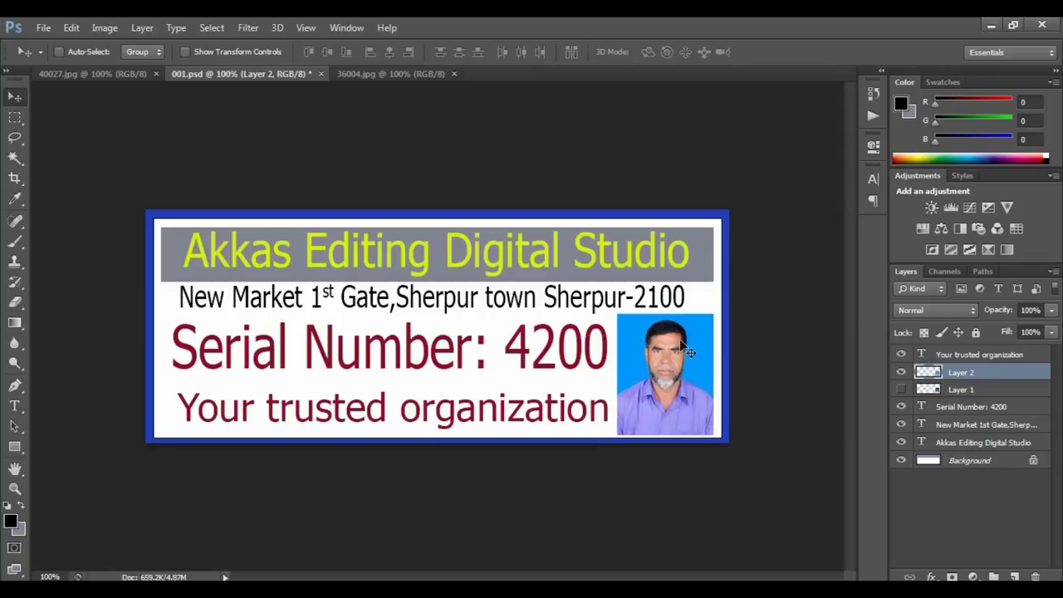
pyautogui.press('Right')
pyautogui.press('Right')
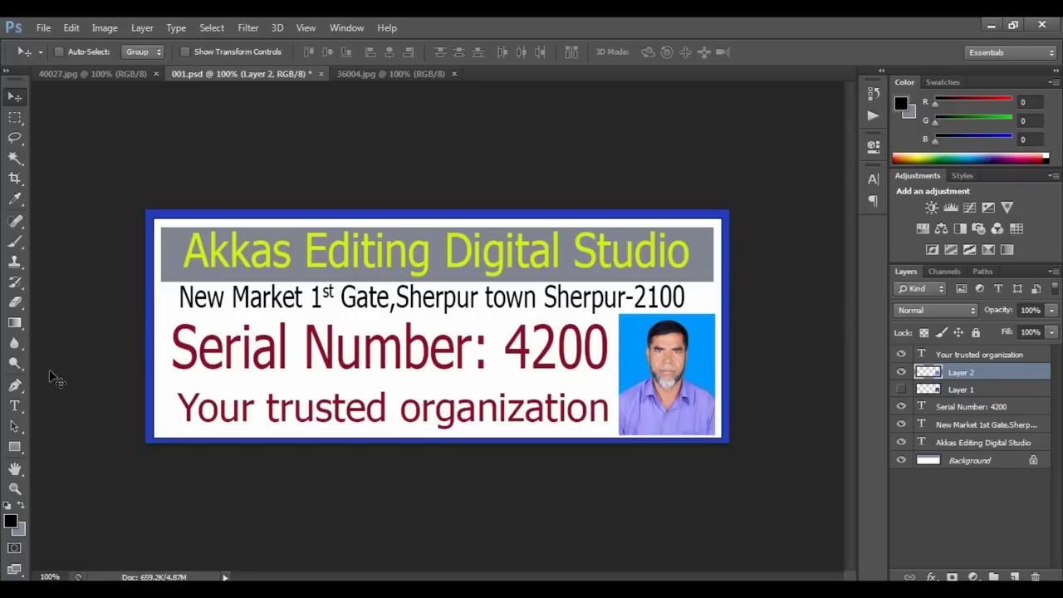
# Edit the serial number text so it reads 'Serial Number: 4201'.
pyautogui.click(15, 407)
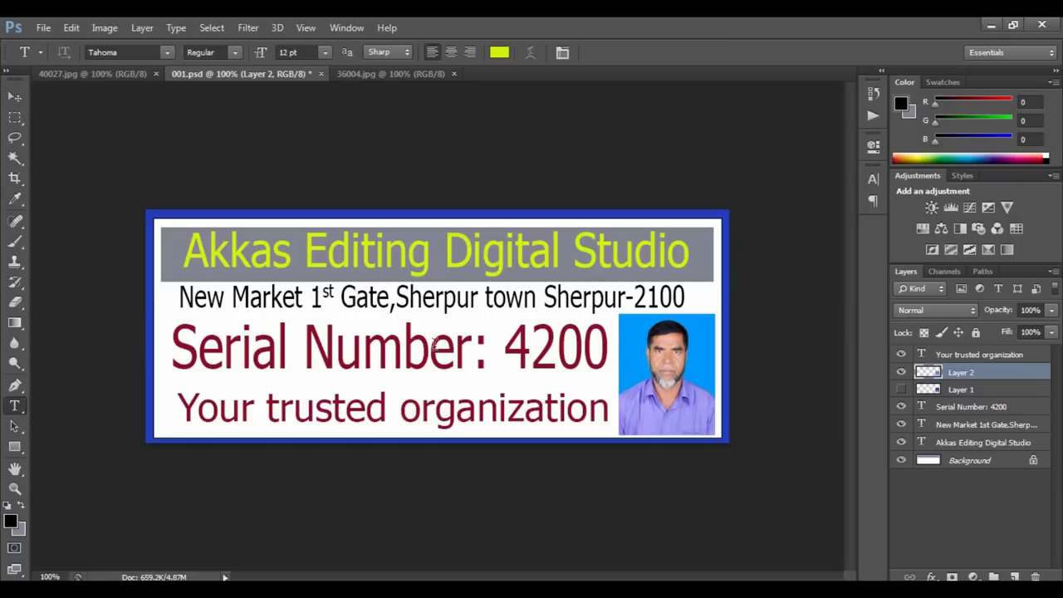
pyautogui.click(584, 347)
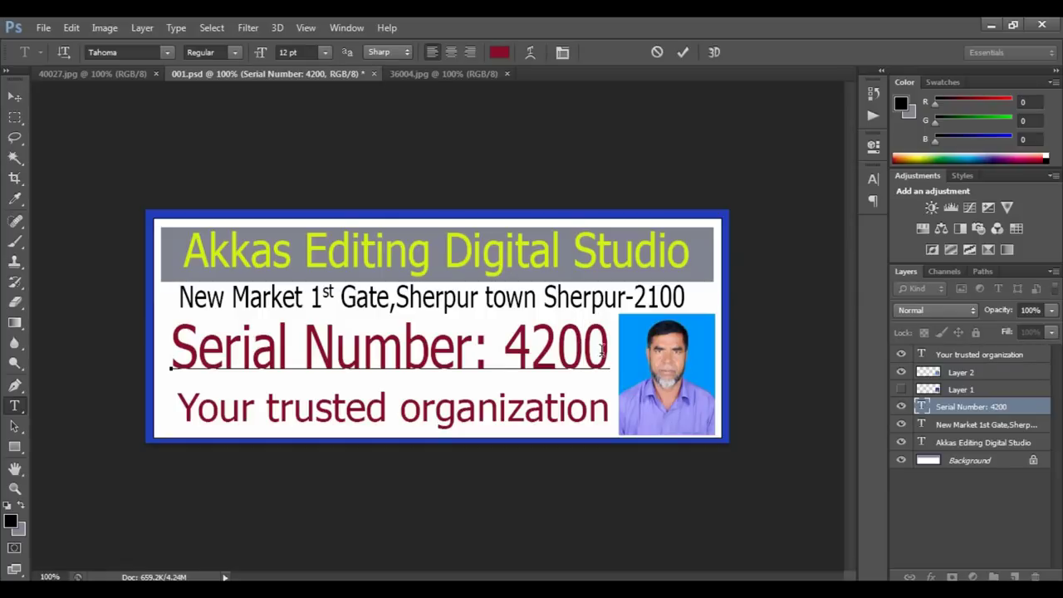
pyautogui.press('BackSpace')
pyautogui.write('1')
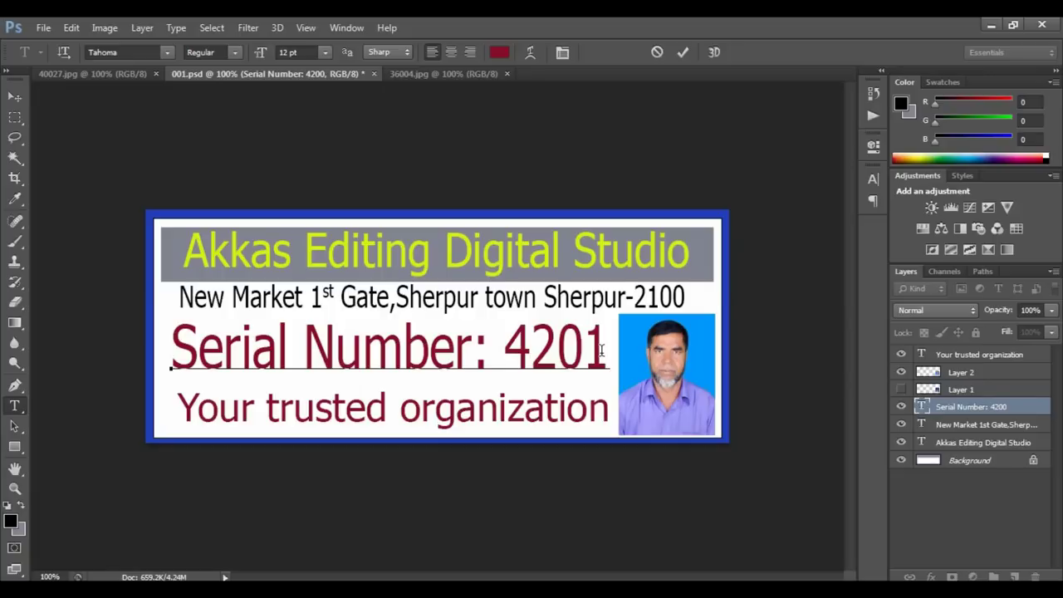